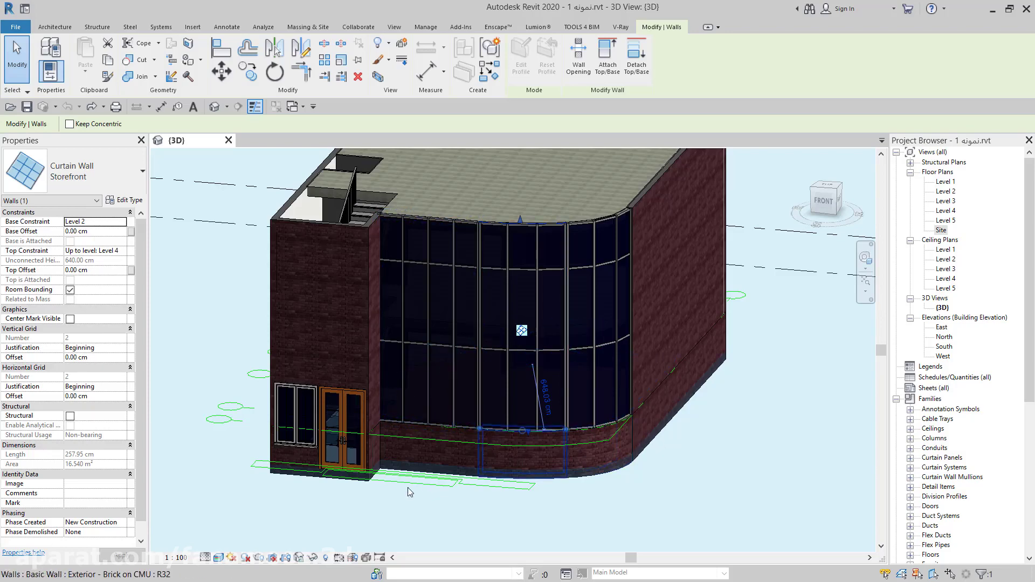
- Zoom and orbit to face the brick corner front-on, then select the glass double door
{"action": "scroll", "coordinate": [339, 436], "scroll_direction": "up", "scroll_amount": 3}
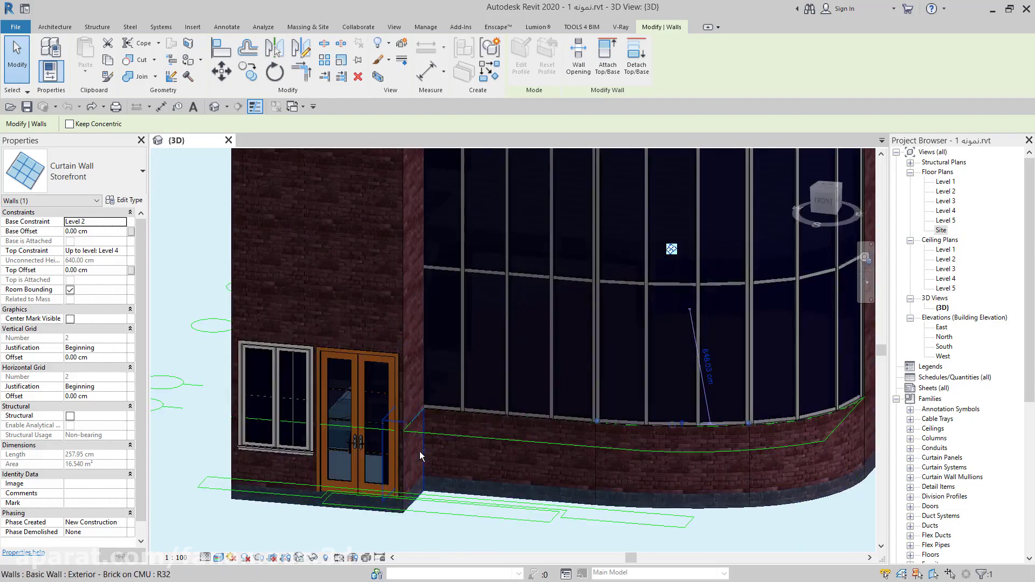
{"action": "mouse_move", "coordinate": [420, 451]}
{"action": "middle_mouse_down", "text": "shift"}
{"action": "mouse_move", "coordinate": [462, 464]}
{"action": "mouse_move", "coordinate": [446, 439]}
{"action": "mouse_move", "coordinate": [452, 416]}
{"action": "mouse_move", "coordinate": [360, 374]}
{"action": "middle_mouse_up", "text": "shift"}
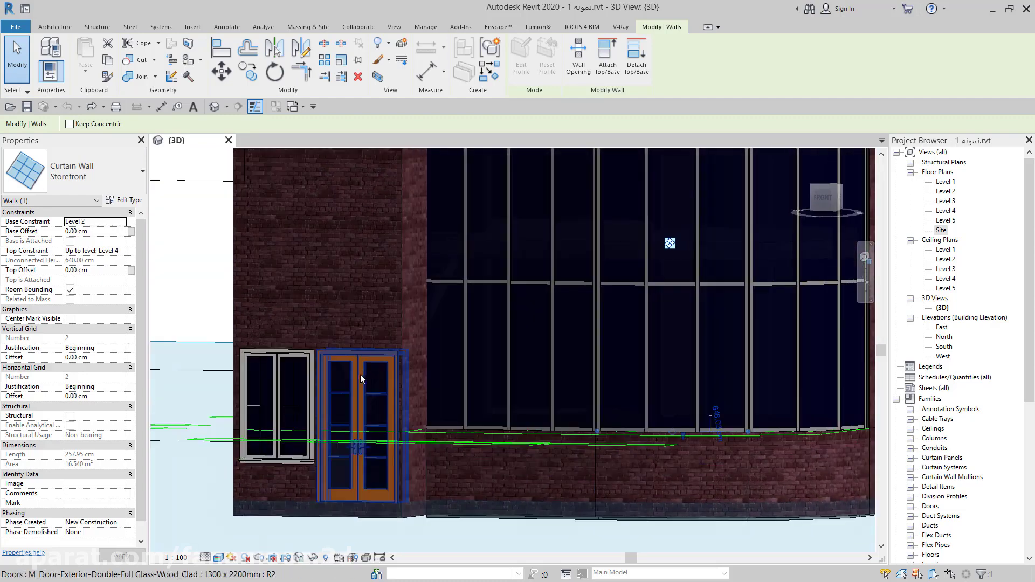
{"action": "left_click", "coordinate": [357, 364]}
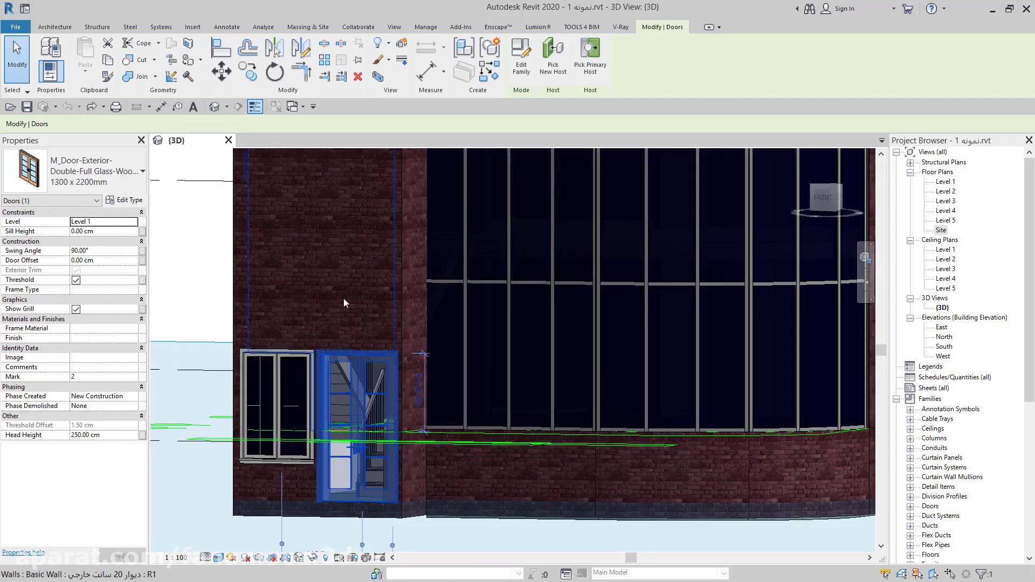
{"action": "key", "text": "Escape"}
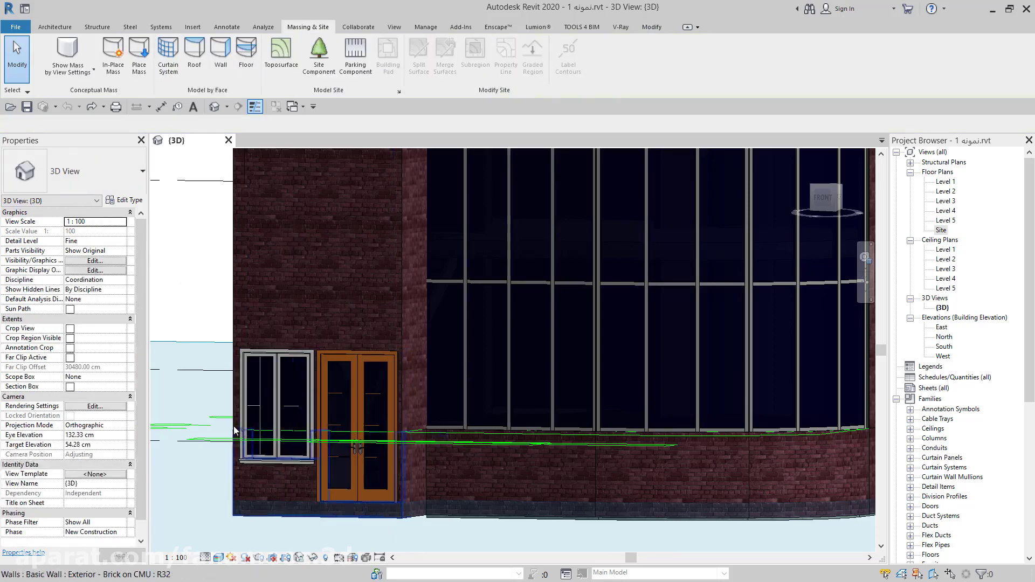
{"action": "left_click", "coordinate": [349, 360]}
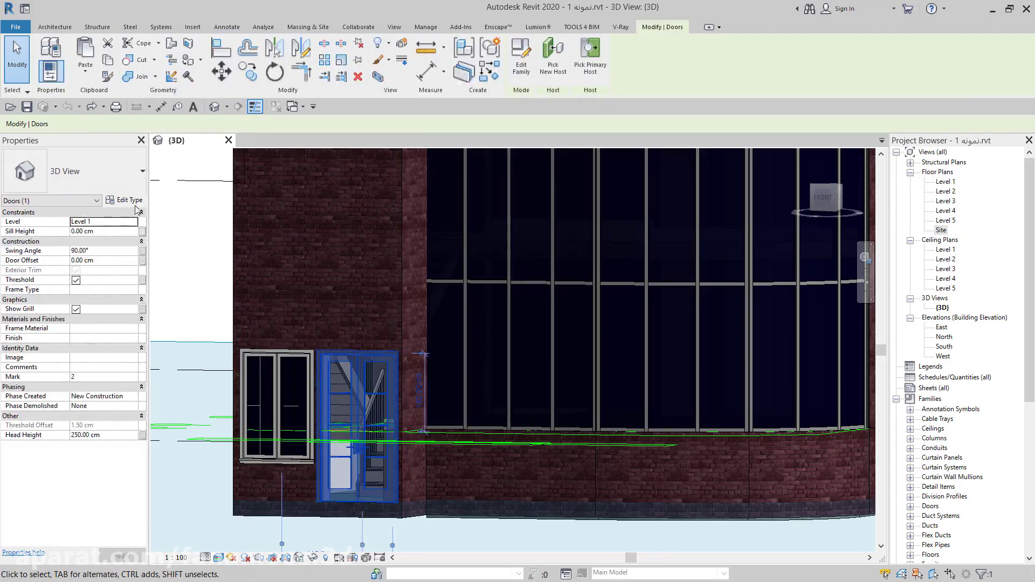
{"action": "left_click", "coordinate": [124, 200]}
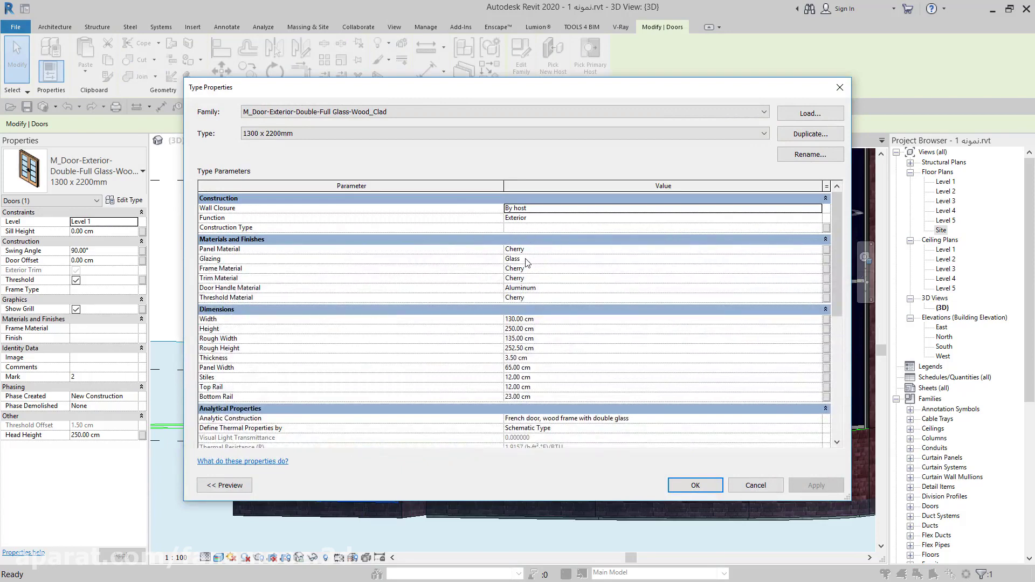
{"action": "left_click_drag", "start_coordinate": [570, 92], "coordinate": [832, 124]}
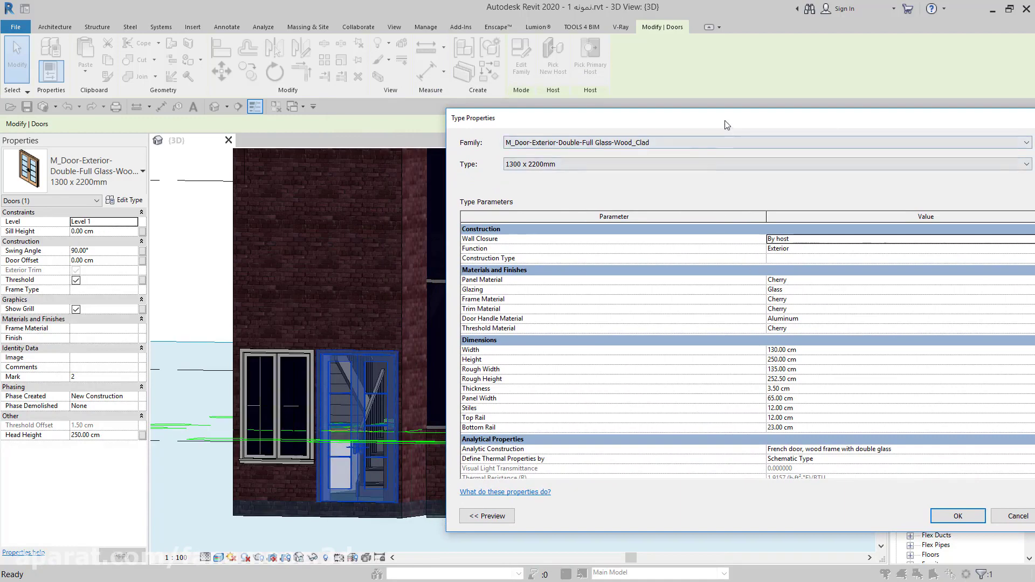
{"action": "left_click_drag", "start_coordinate": [723, 132], "coordinate": [627, 350]}
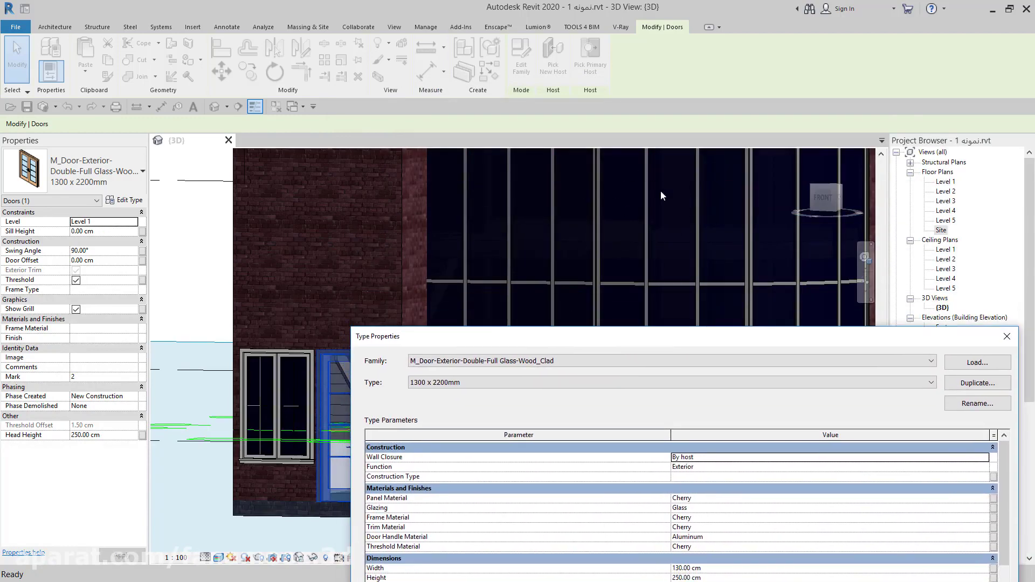
{"action": "left_click_drag", "start_coordinate": [724, 339], "coordinate": [768, 80]}
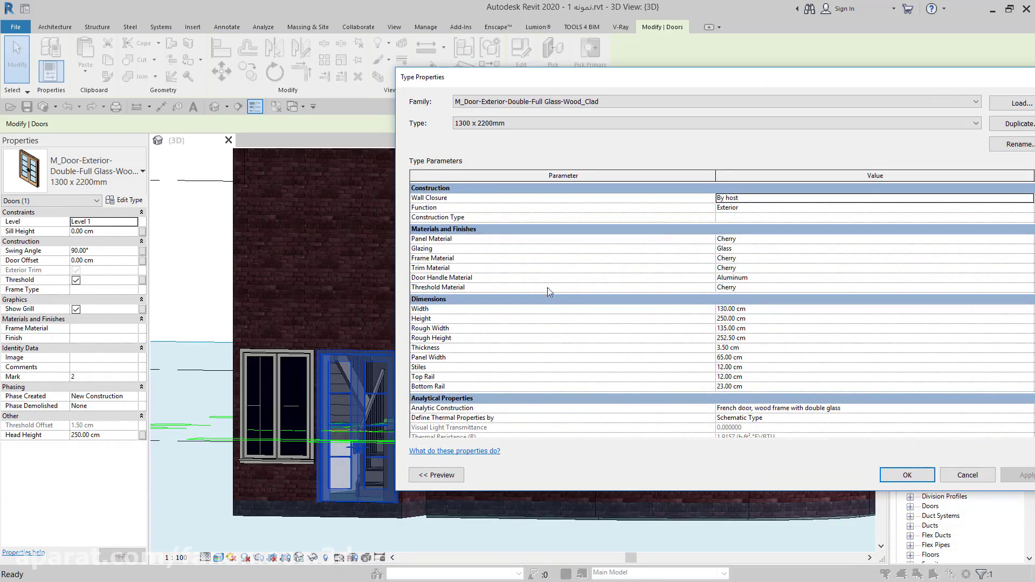
{"action": "left_click", "coordinate": [746, 239]}
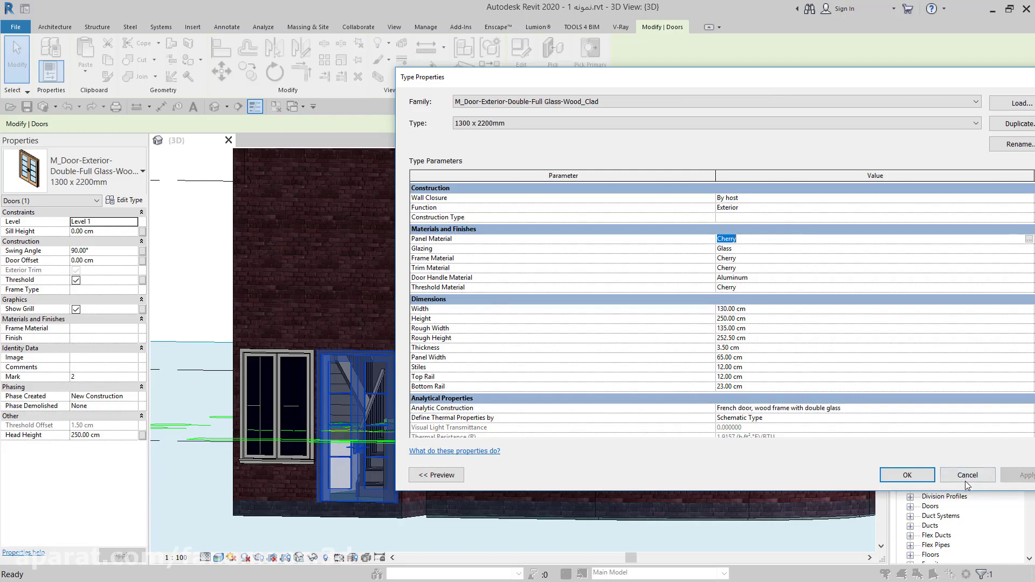
{"action": "left_click", "coordinate": [906, 474]}
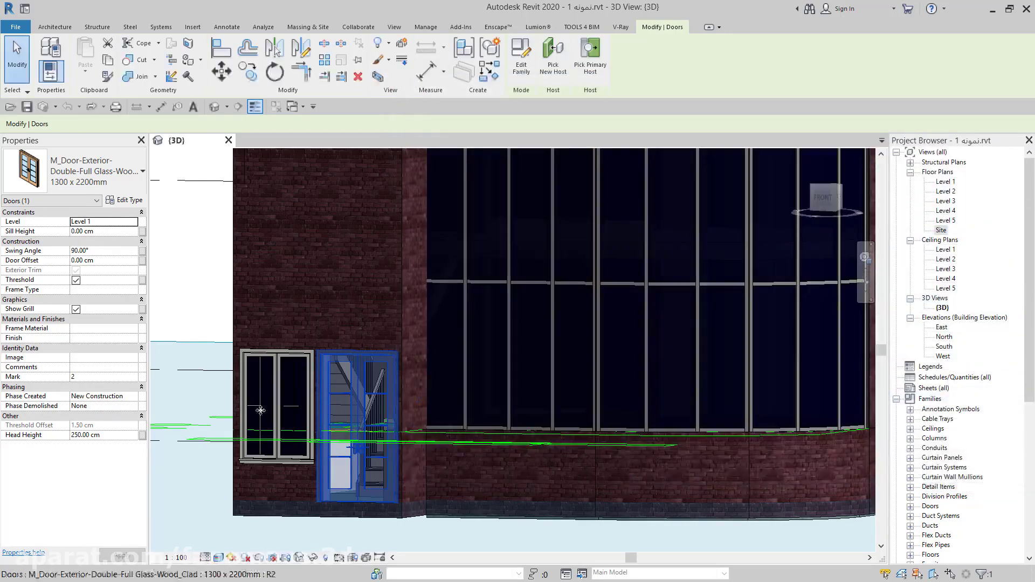
{"action": "left_click", "coordinate": [327, 536]}
- Set M_Window-Casement-Double's Exterior Frame and Exterior Trim Material to Cherry
{"action": "scroll", "coordinate": [273, 388], "scroll_direction": "up", "scroll_amount": 2}
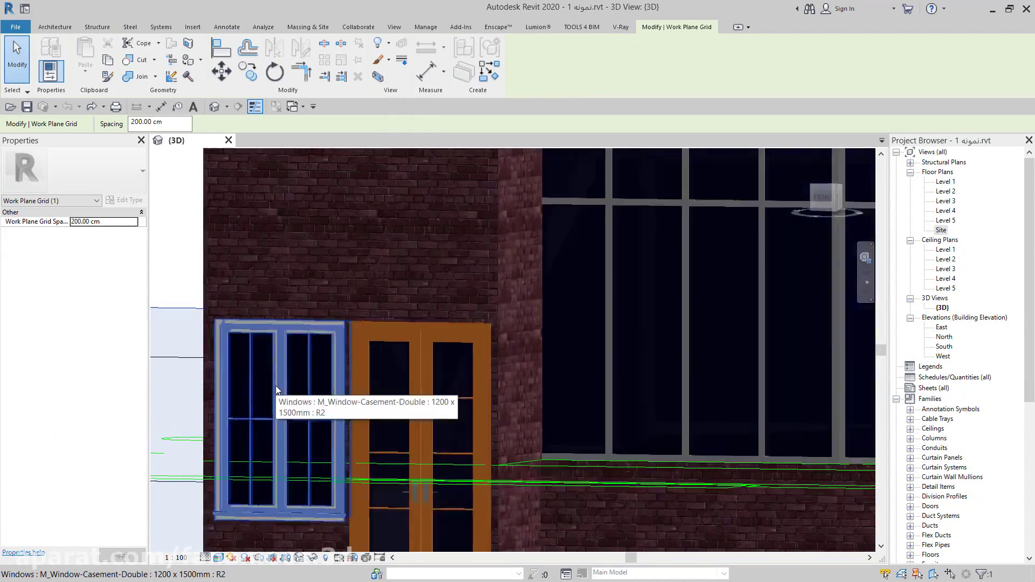
{"action": "left_click", "coordinate": [280, 334]}
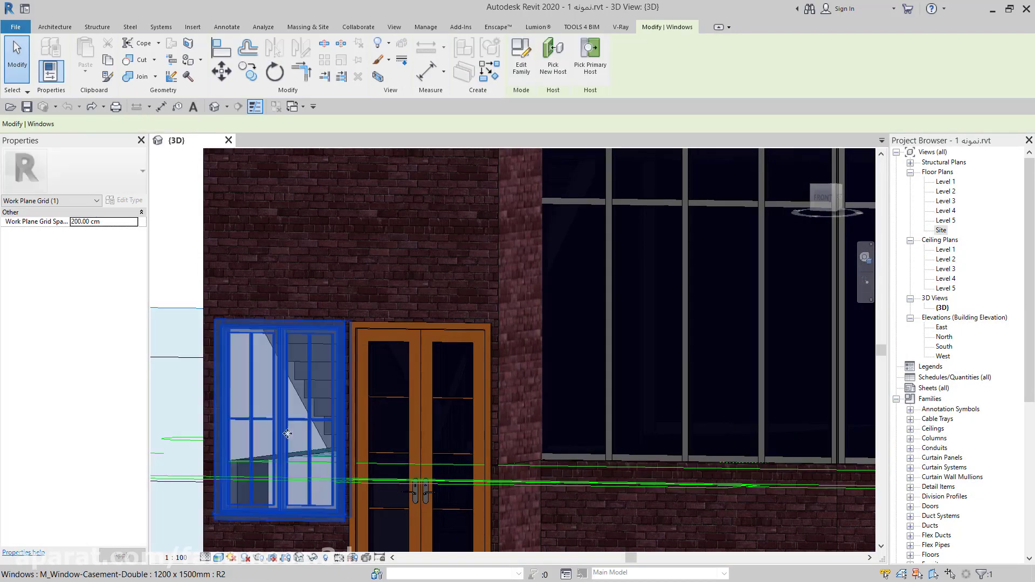
{"action": "left_click", "coordinate": [127, 200]}
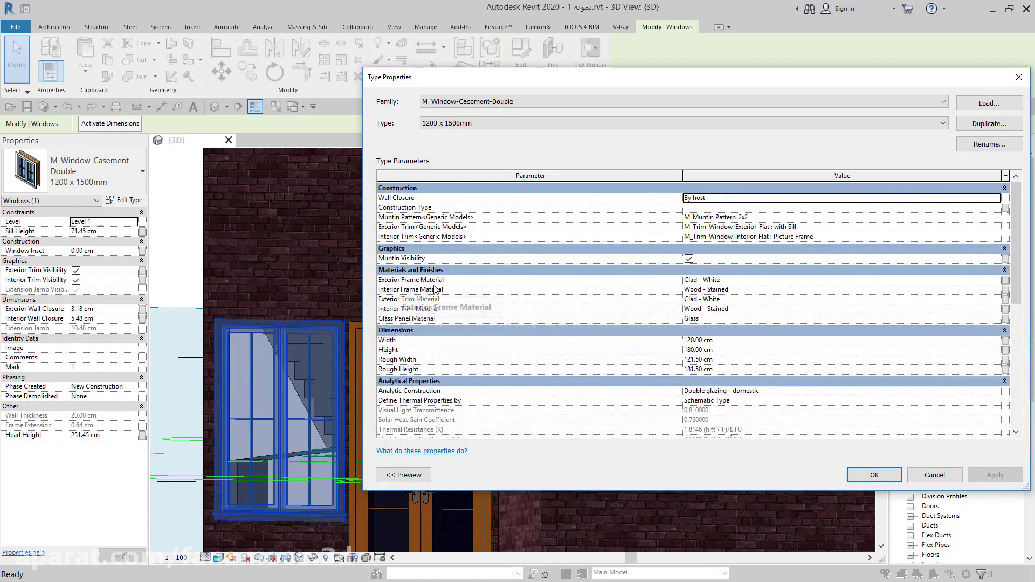
{"action": "left_click", "coordinate": [744, 280]}
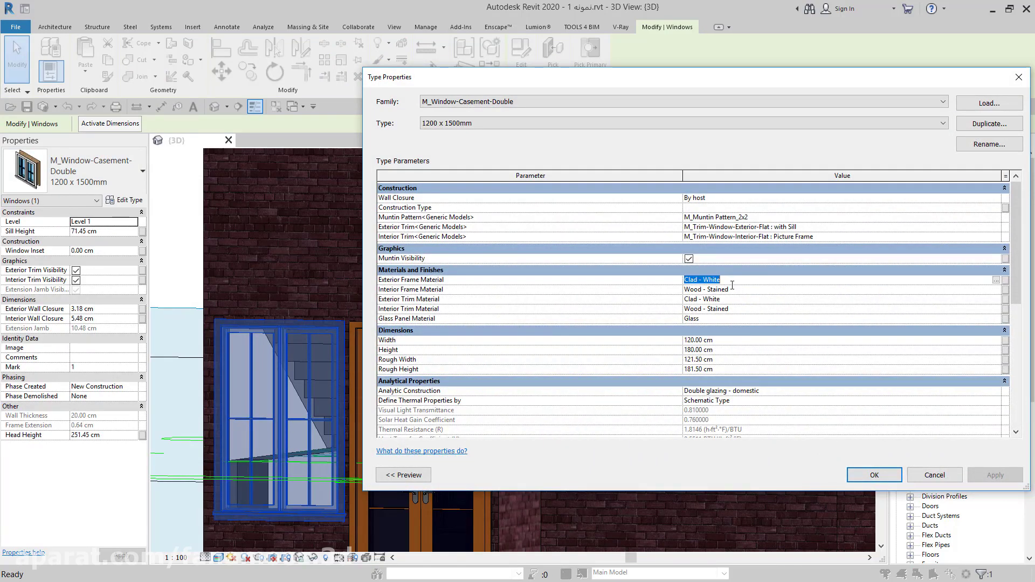
{"action": "type", "text": "Cherry"}
{"action": "key", "text": "Tab"}
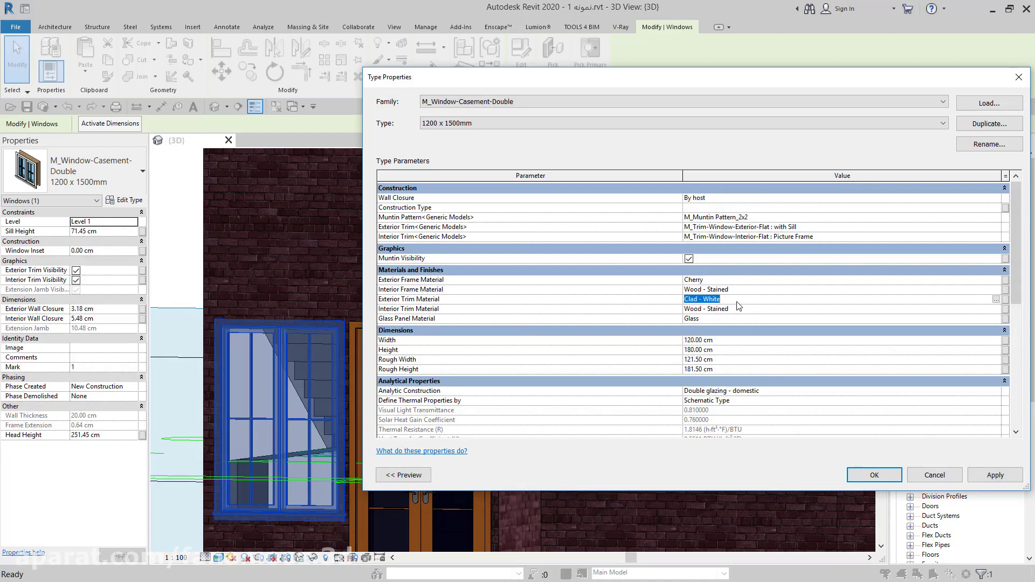
{"action": "type", "text": "Cherry"}
{"action": "left_click", "coordinate": [879, 475]}
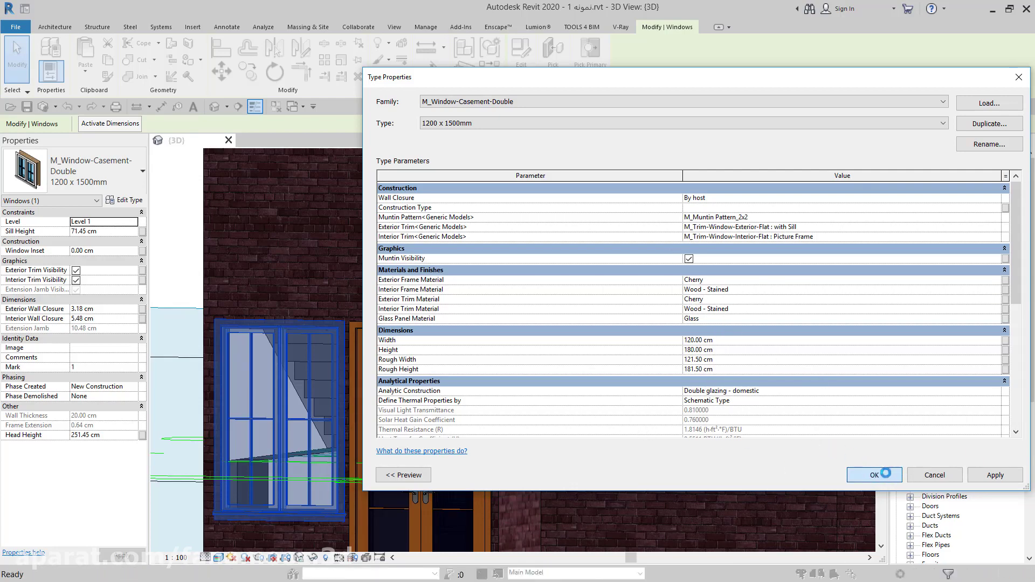
- Select the casement window and turn the view straight to the front
{"action": "scroll", "coordinate": [324, 403], "scroll_direction": "down", "scroll_amount": 3}
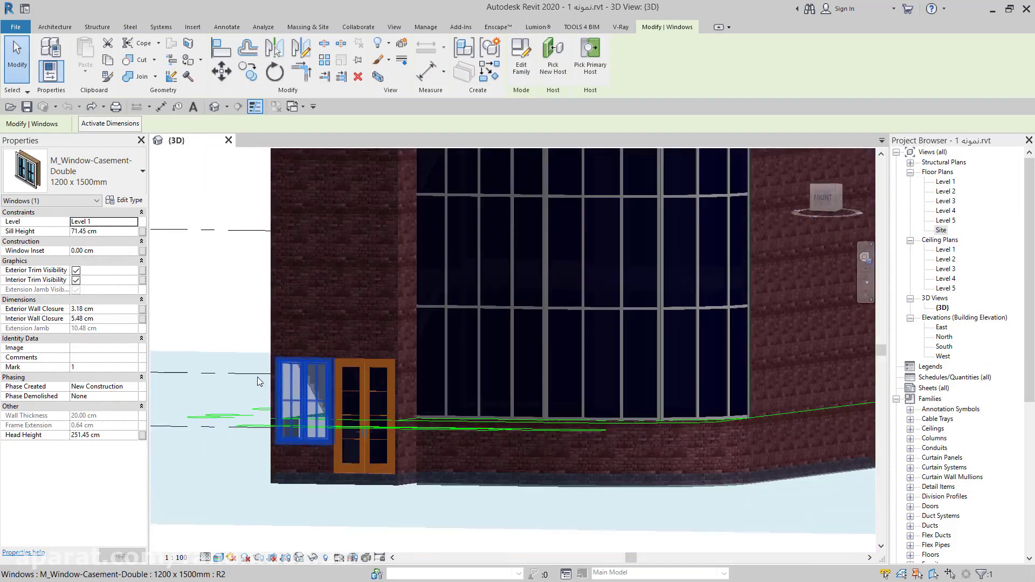
{"action": "key", "text": "Escape"}
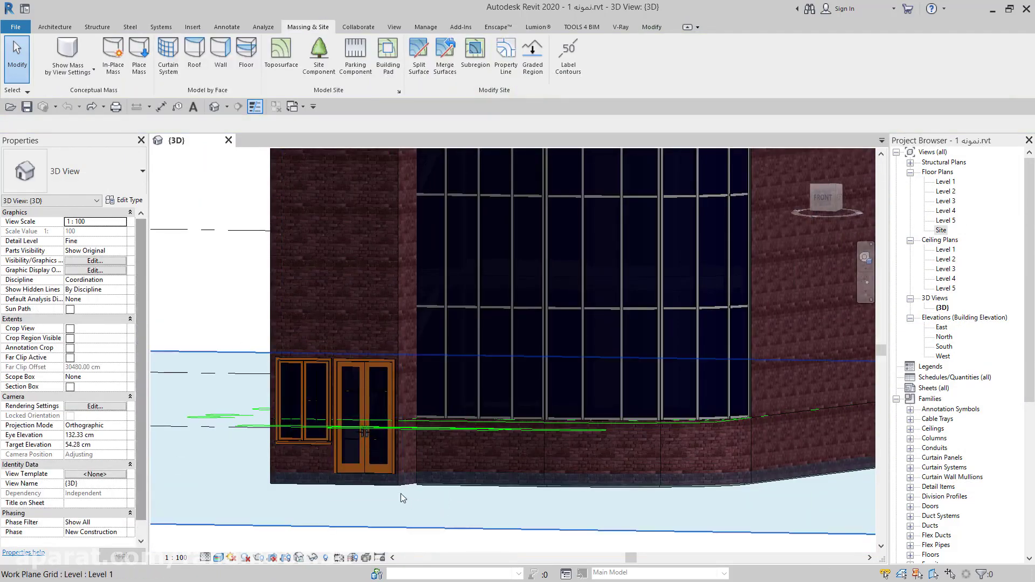
{"action": "scroll", "coordinate": [312, 390], "scroll_direction": "up", "scroll_amount": 2}
{"action": "scroll", "coordinate": [314, 389], "scroll_direction": "up", "scroll_amount": 2}
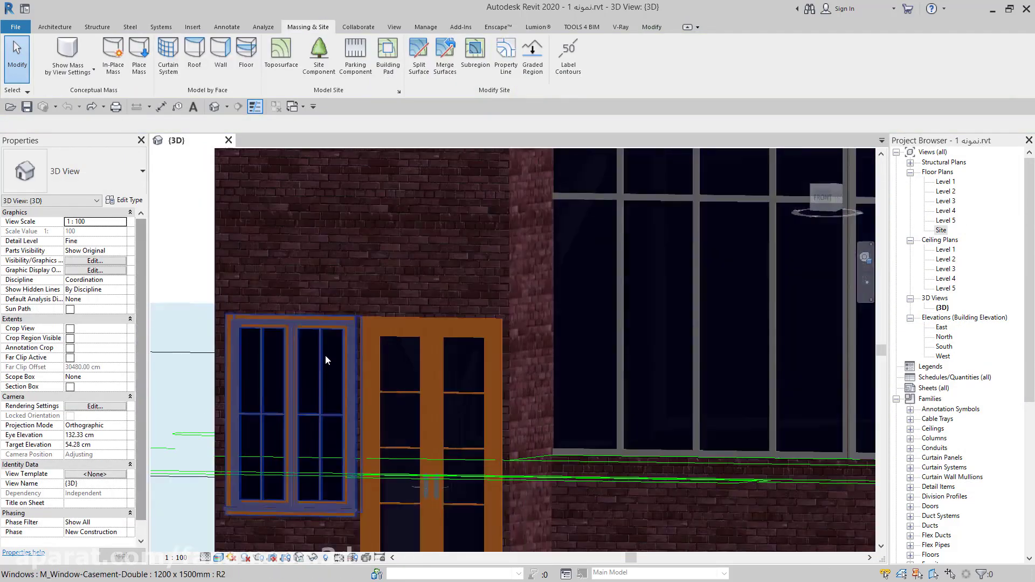
{"action": "left_click", "coordinate": [327, 327]}
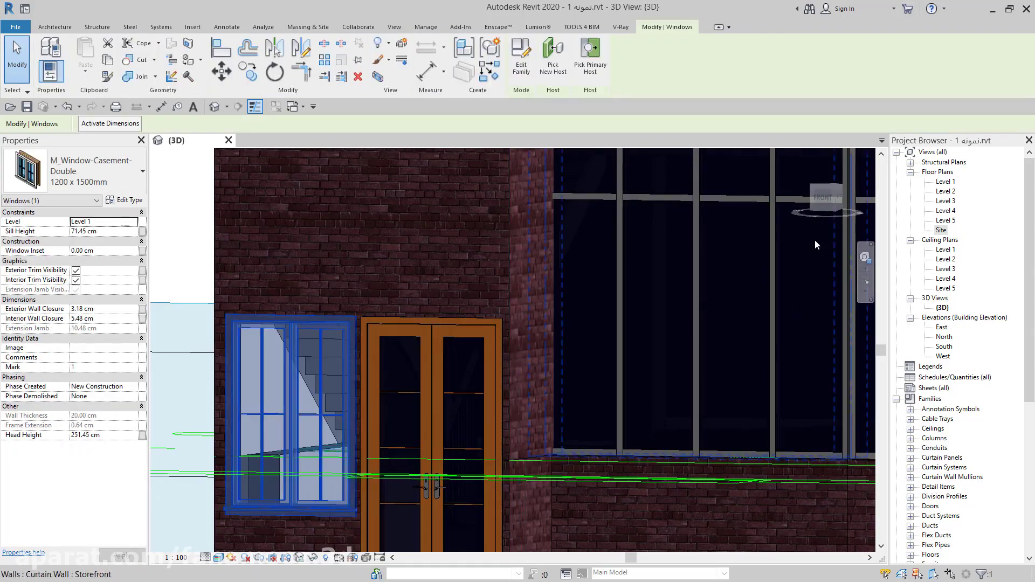
{"action": "left_click", "coordinate": [824, 205]}
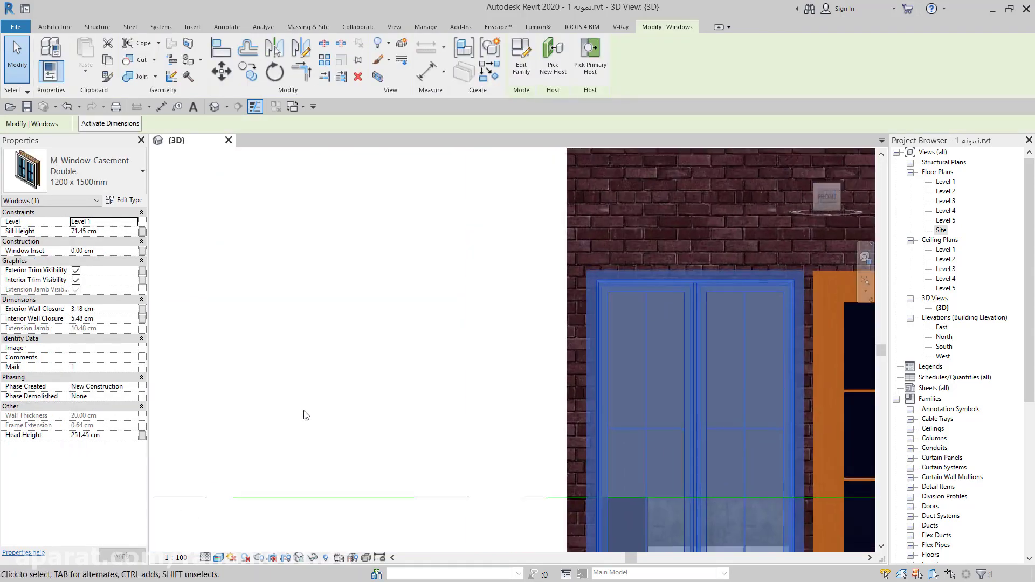
{"action": "scroll", "coordinate": [465, 367], "scroll_direction": "down", "scroll_amount": 3}
{"action": "scroll", "coordinate": [465, 367], "scroll_direction": "down", "scroll_amount": 1}
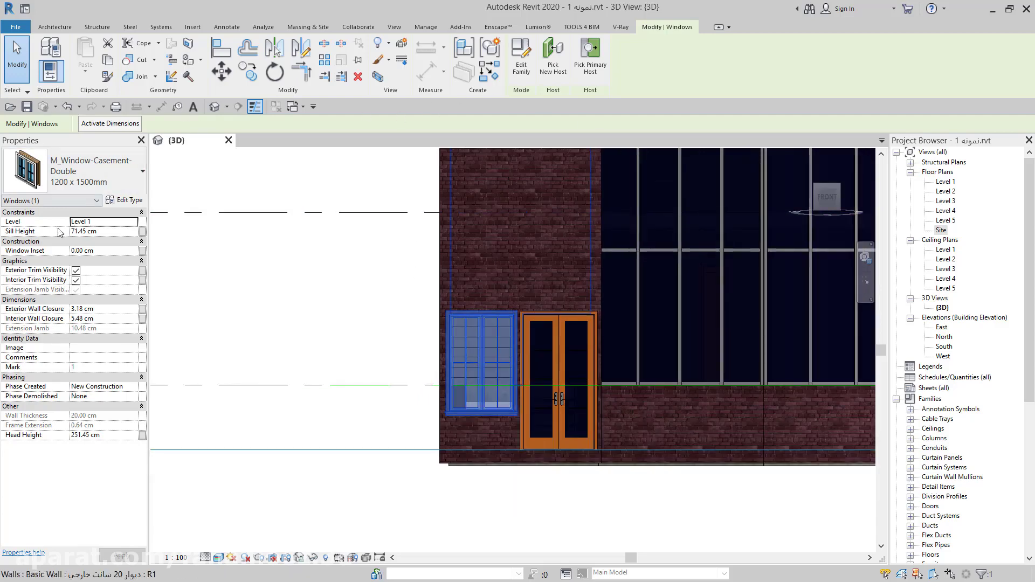
- Copy the window 240 cm straight up from its corner and select the new copy
{"action": "left_click", "coordinate": [248, 71]}
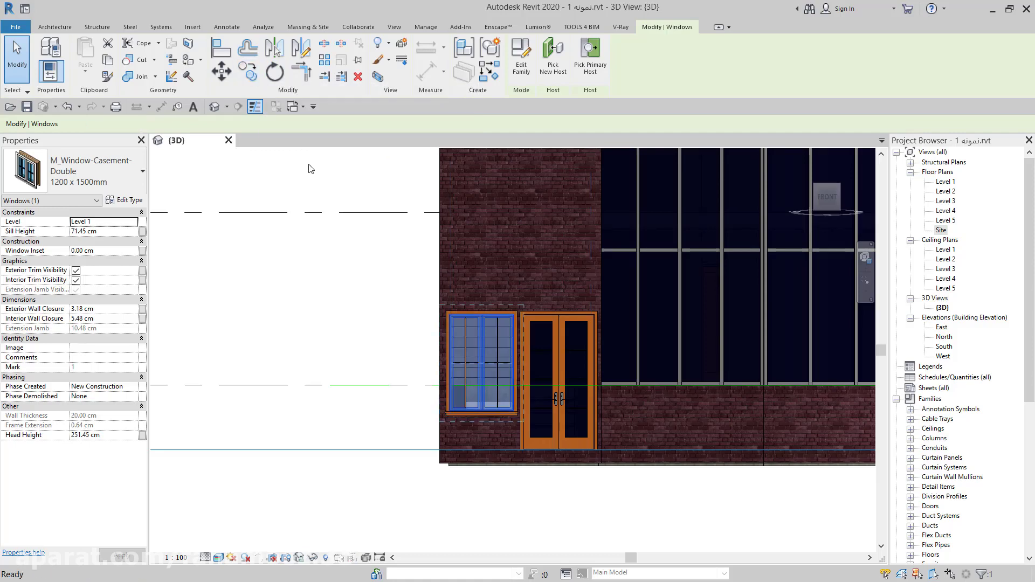
{"action": "left_click", "coordinate": [441, 424]}
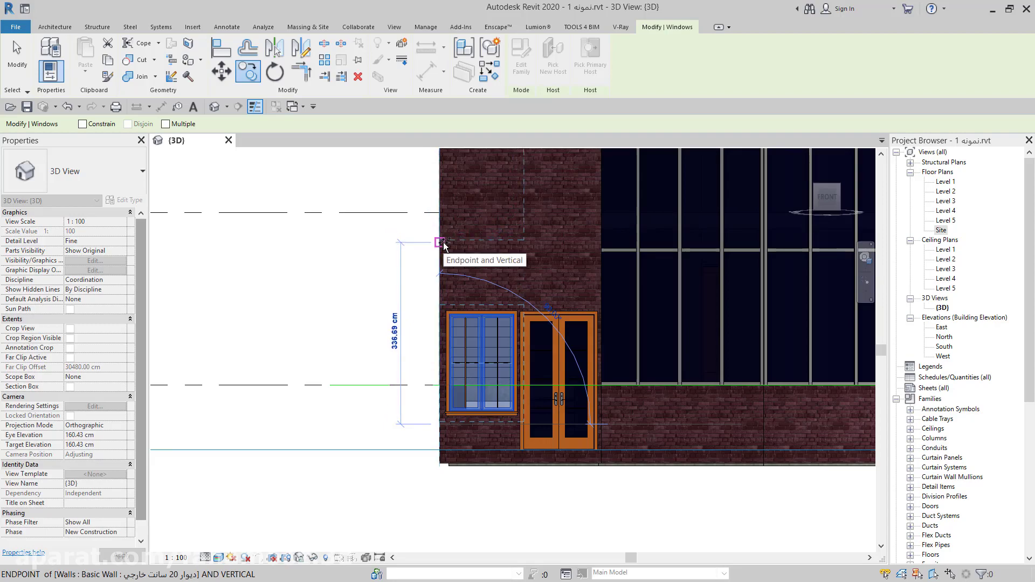
{"action": "type", "text": "240"}
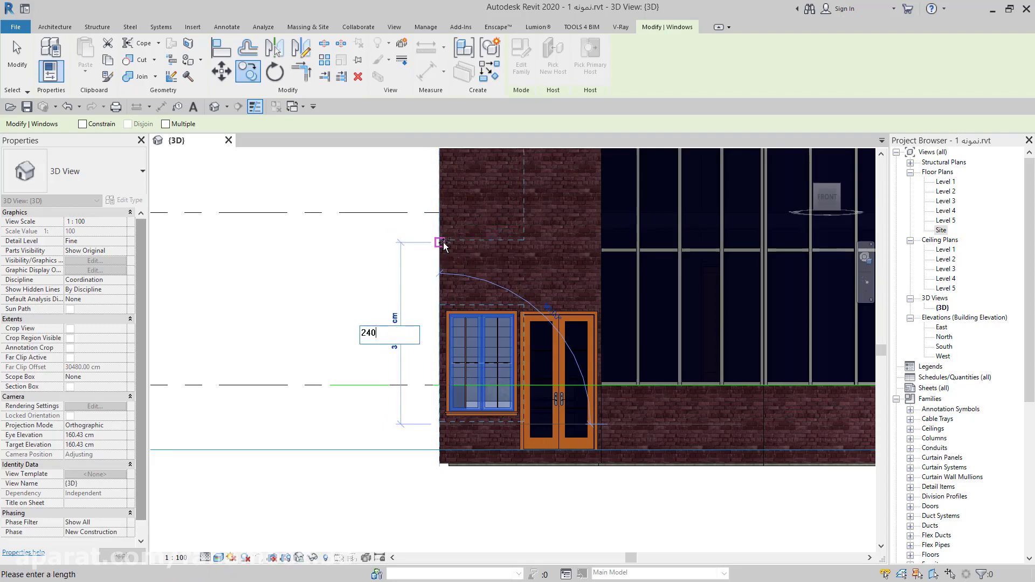
{"action": "key", "text": "Return"}
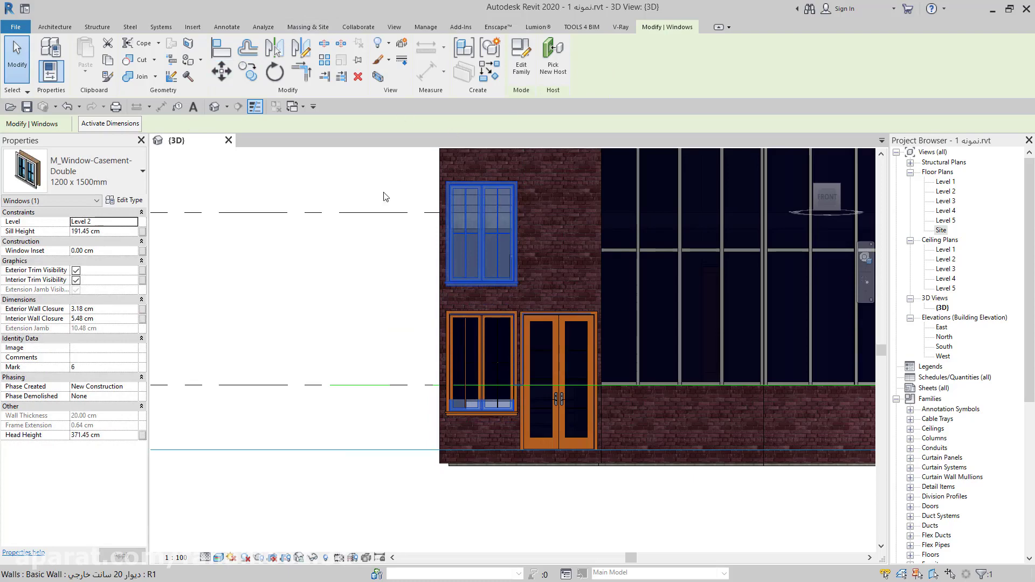
{"action": "key", "text": "Escape"}
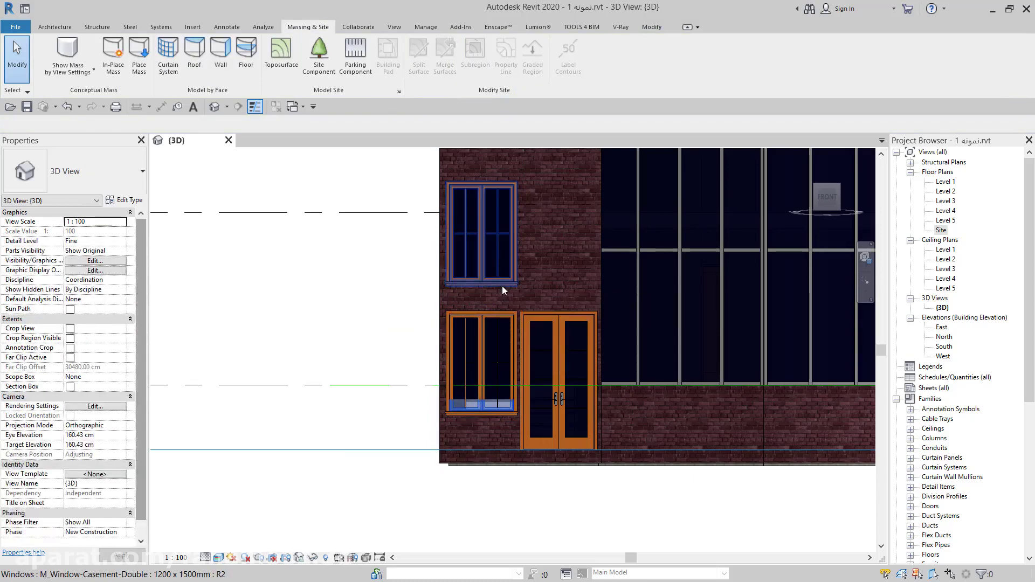
{"action": "left_click", "coordinate": [502, 286]}
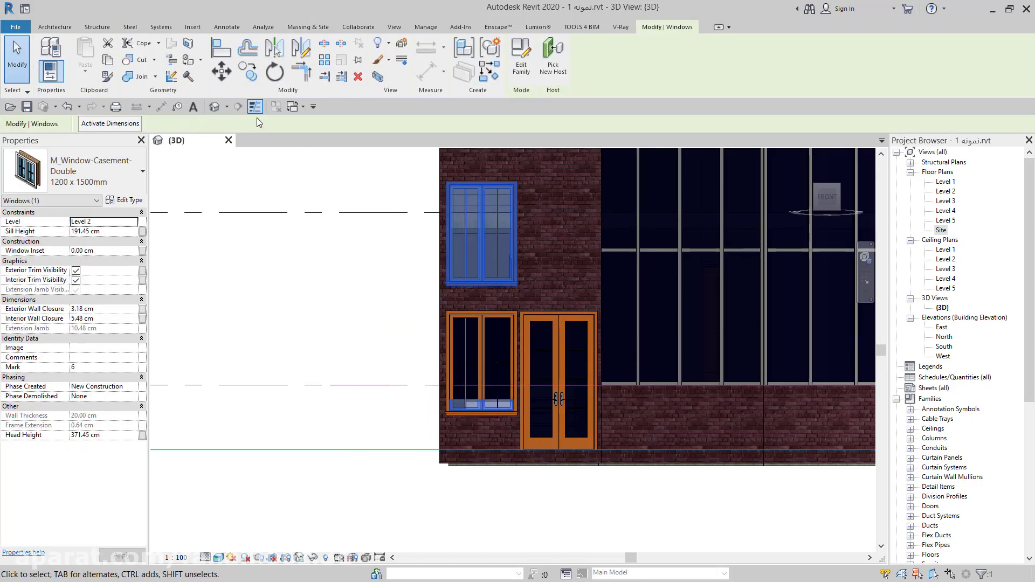
- Copy the upper window from the wall corner to a spot on its right
{"action": "scroll", "coordinate": [369, 246], "scroll_direction": "down", "scroll_amount": 2}
{"action": "middle_click_drag", "start_coordinate": [370, 246], "coordinate": [358, 418]}
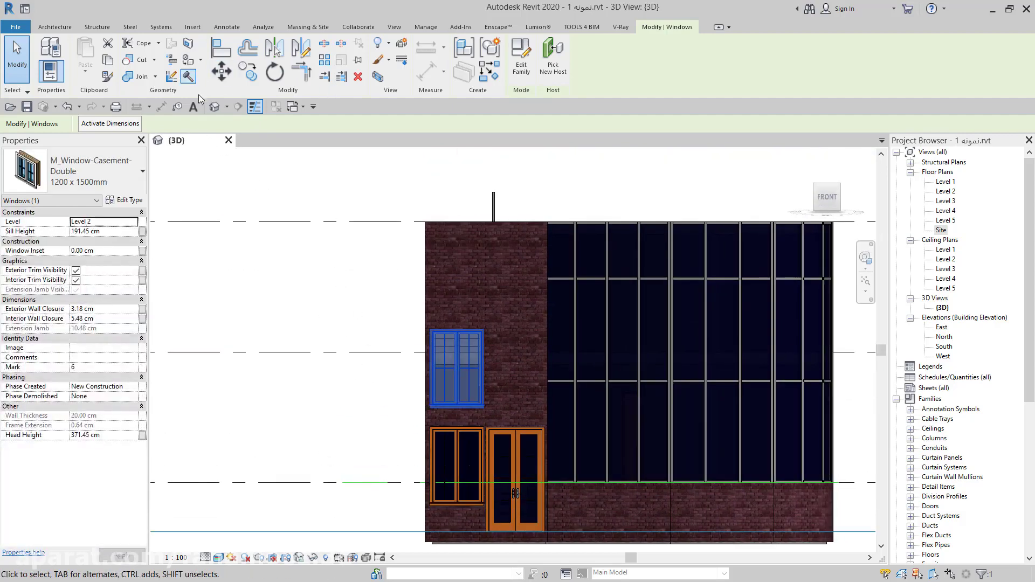
{"action": "left_click", "coordinate": [249, 76]}
{"action": "scroll", "coordinate": [445, 406], "scroll_direction": "up", "scroll_amount": 3}
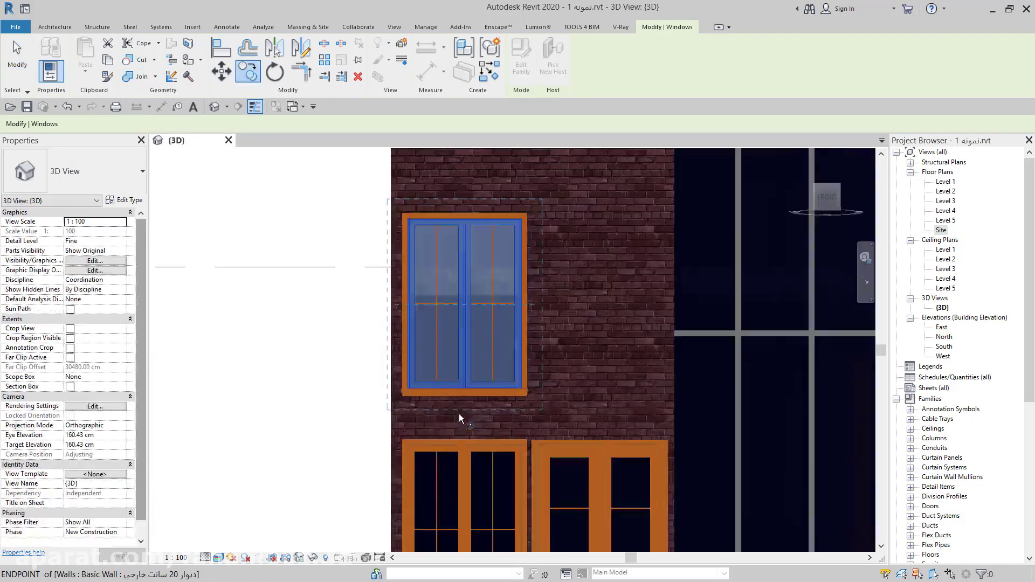
{"action": "left_click", "coordinate": [392, 409]}
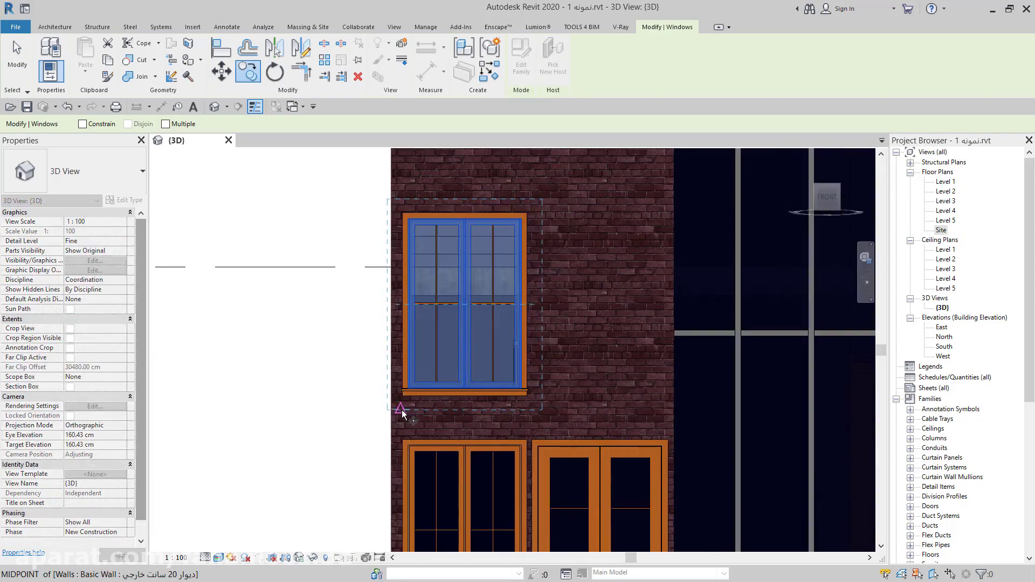
{"action": "left_click", "coordinate": [541, 415]}
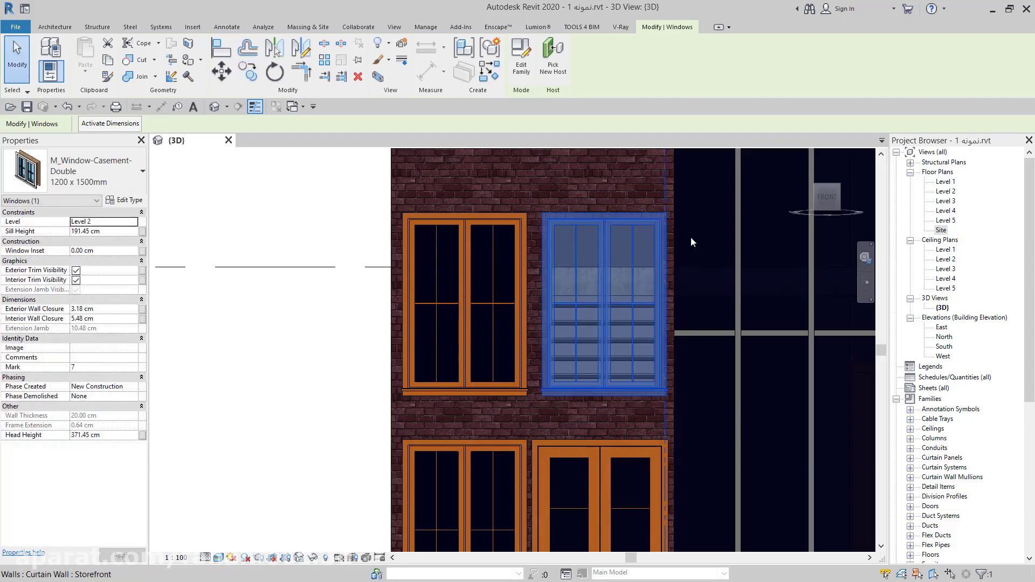
{"action": "key", "text": "Escape"}
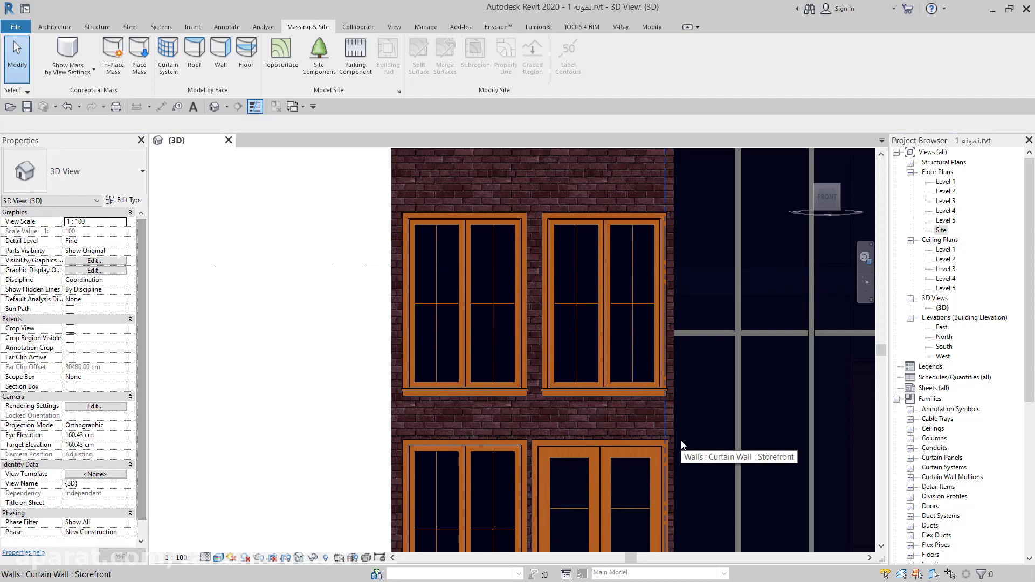
- Nudge the right upper window slightly left along the wall
{"action": "left_click", "coordinate": [619, 398]}
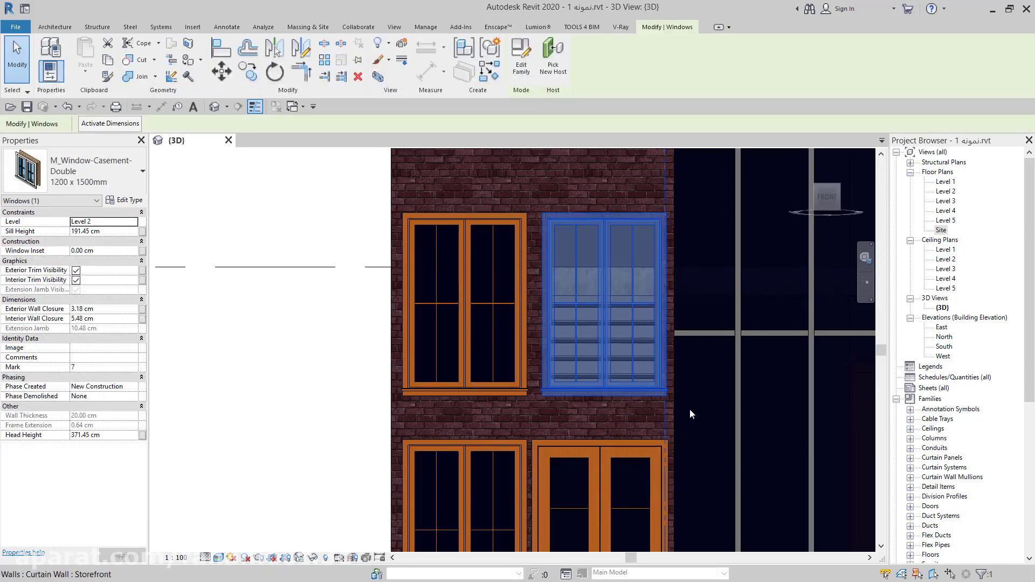
{"action": "key", "text": "Left"}
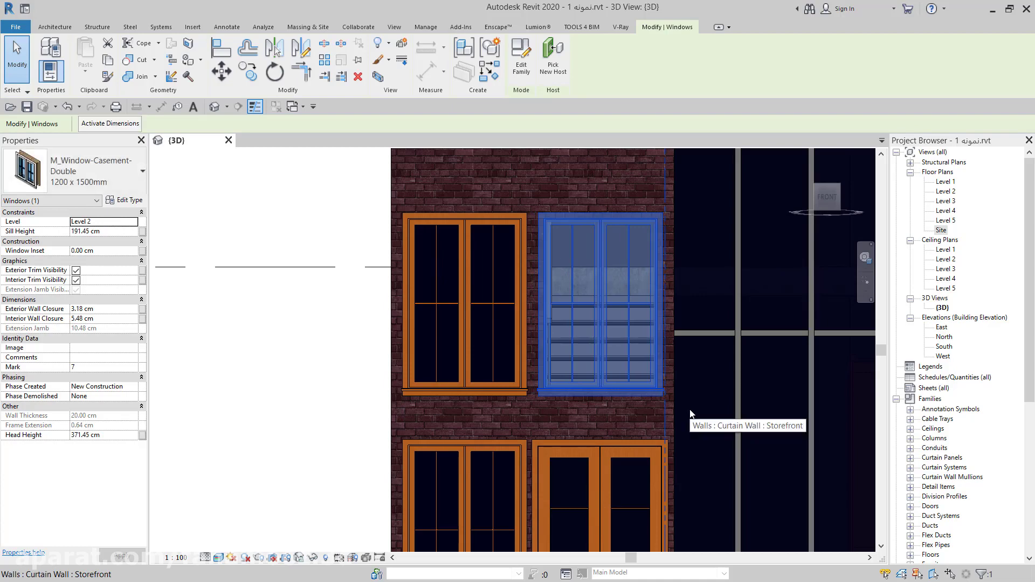
{"action": "scroll", "coordinate": [665, 426], "scroll_direction": "up", "scroll_amount": 1}
{"action": "scroll", "coordinate": [665, 426], "scroll_direction": "up", "scroll_amount": 2}
{"action": "scroll", "coordinate": [665, 427], "scroll_direction": "up", "scroll_amount": 2}
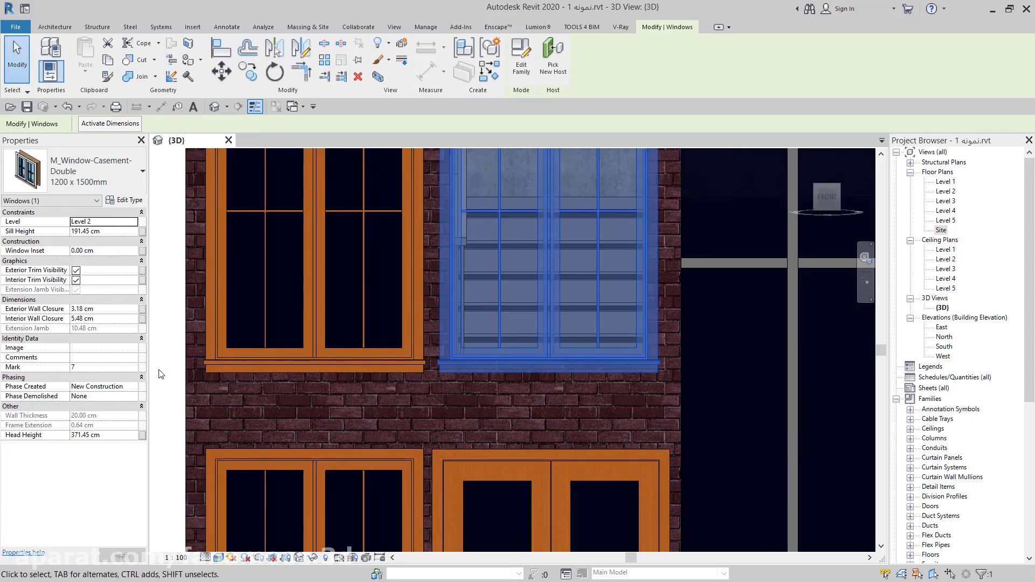
- Select both Level 2 casement windows and copy them 240 cm up onto Level 3
{"action": "key", "text": "Escape"}
{"action": "scroll", "coordinate": [318, 357], "scroll_direction": "down", "scroll_amount": 3}
{"action": "scroll", "coordinate": [379, 332], "scroll_direction": "down", "scroll_amount": 3}
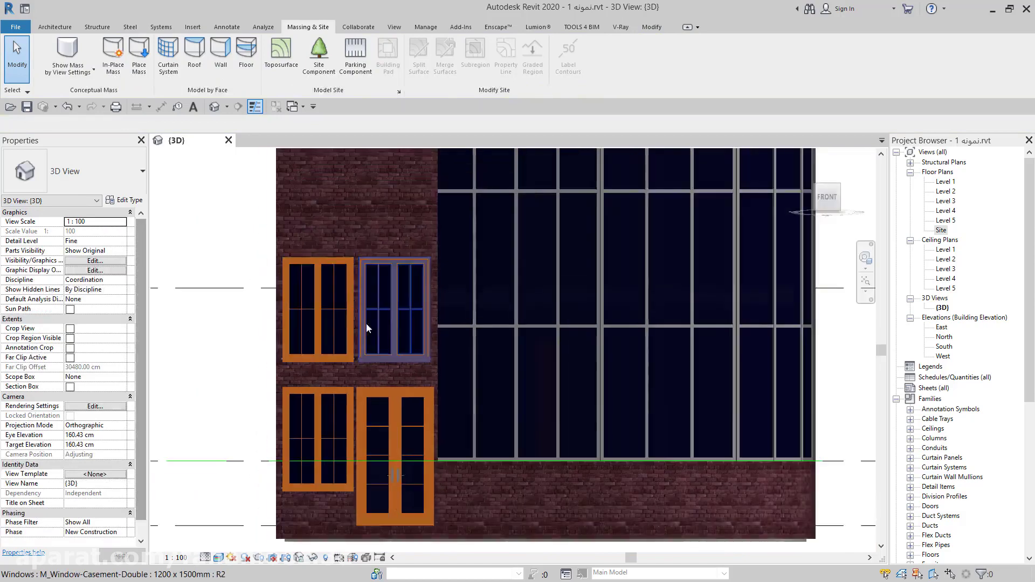
{"action": "left_click", "coordinate": [380, 332]}
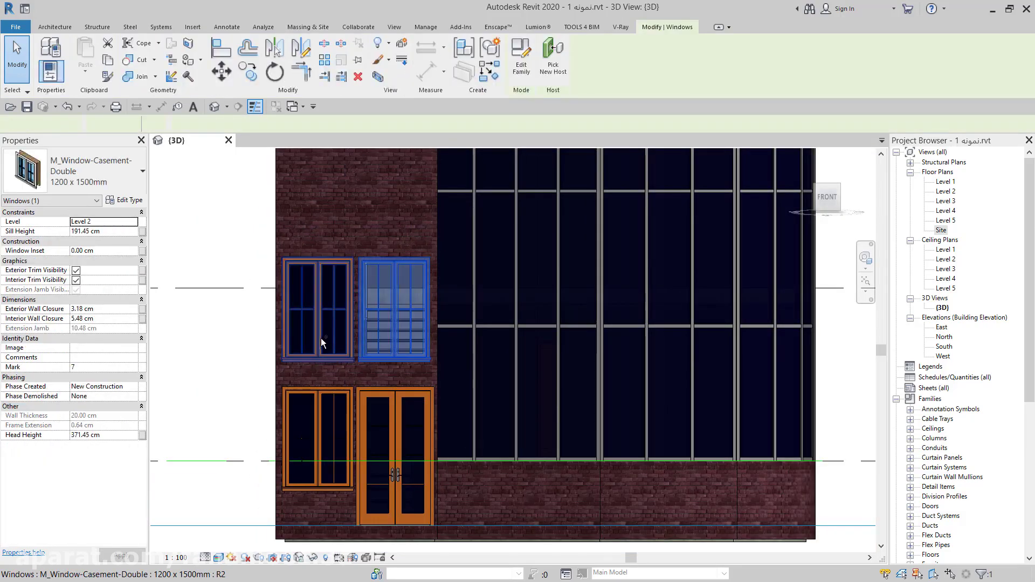
{"action": "left_click", "coordinate": [321, 338], "text": "ctrl"}
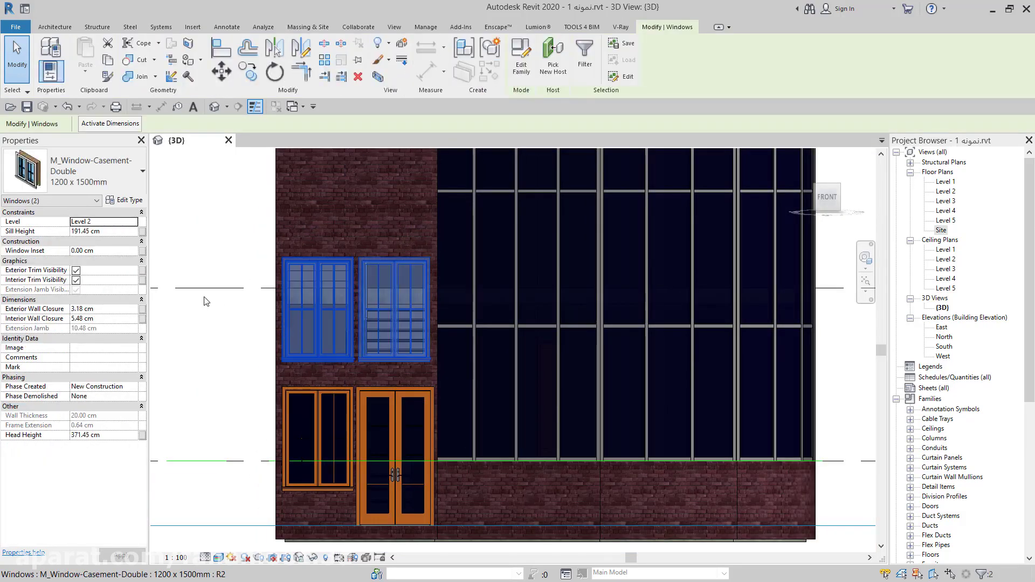
{"action": "left_click", "coordinate": [244, 69]}
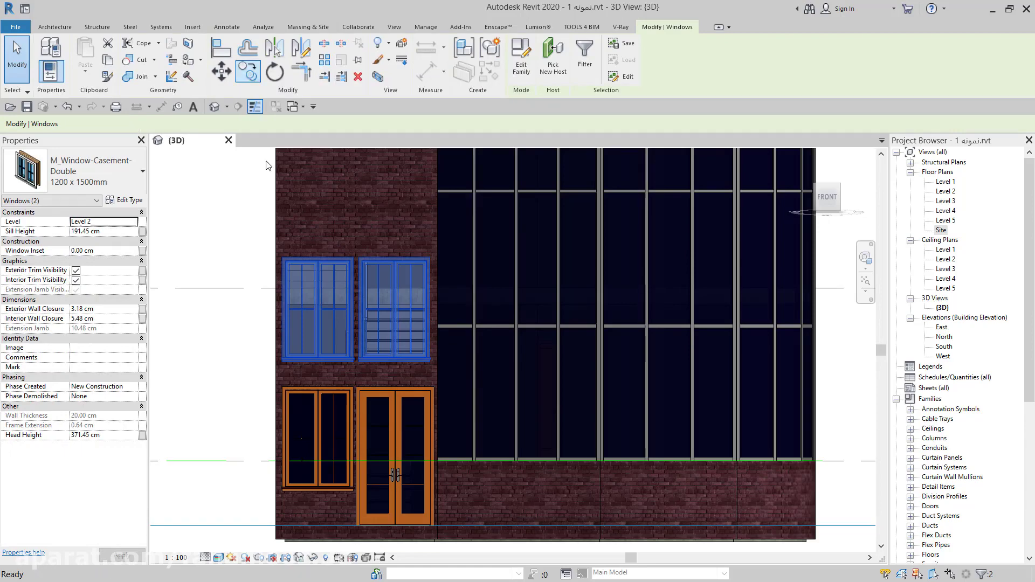
{"action": "left_click", "coordinate": [282, 363]}
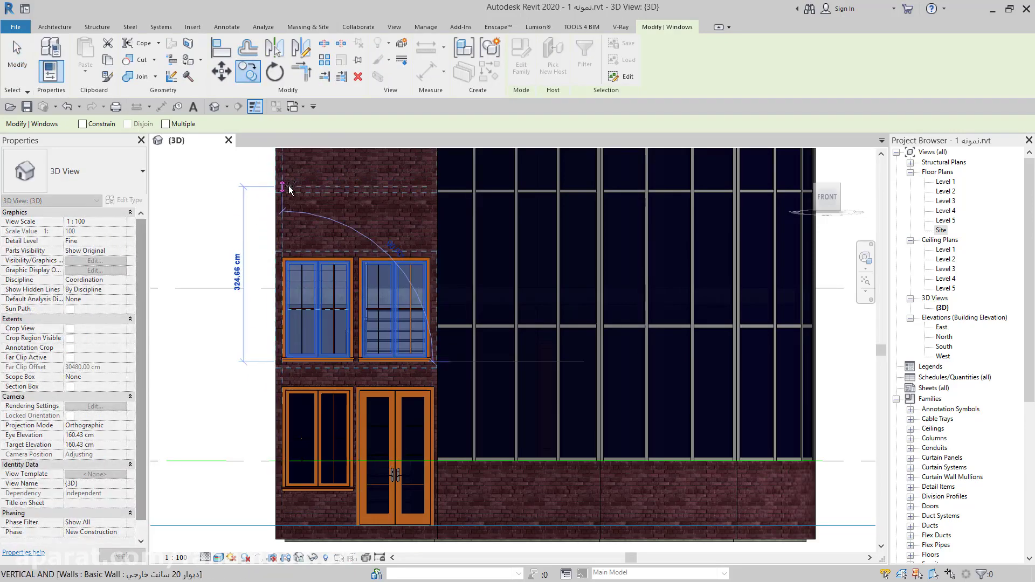
{"action": "type", "text": "240"}
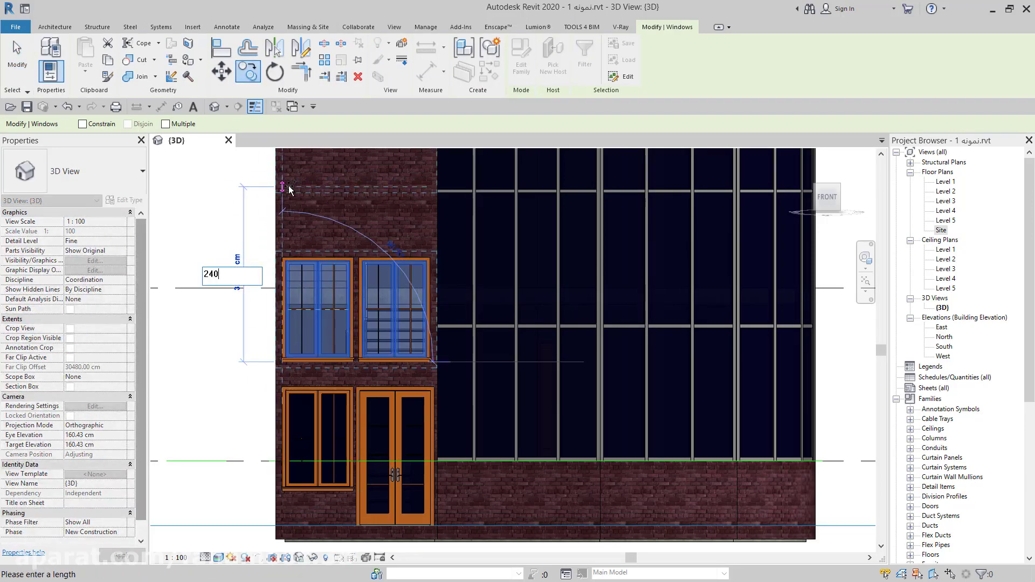
{"action": "key", "text": "Return"}
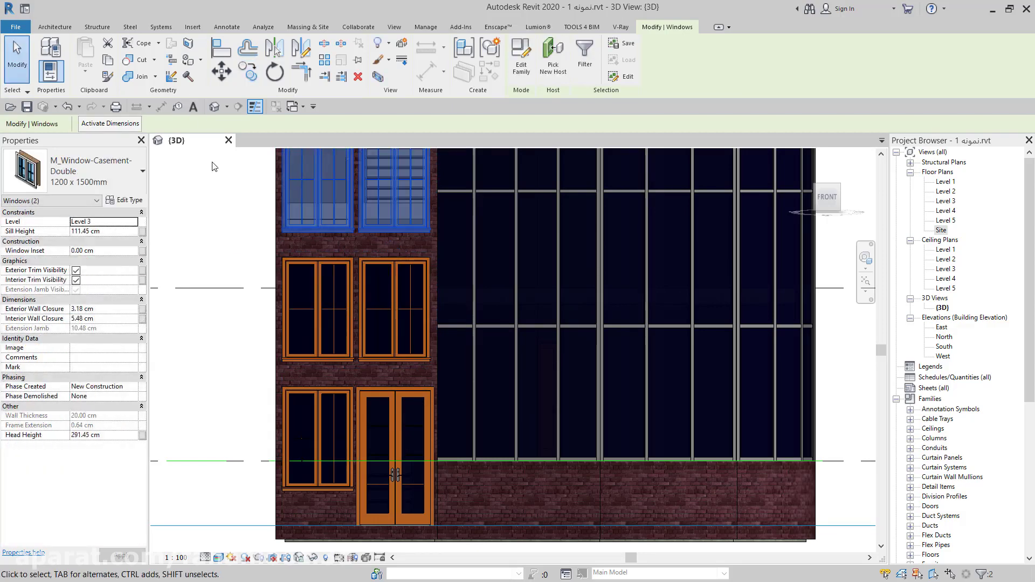
{"action": "left_click", "coordinate": [223, 213]}
{"action": "scroll", "coordinate": [370, 271], "scroll_direction": "down", "scroll_amount": 3}
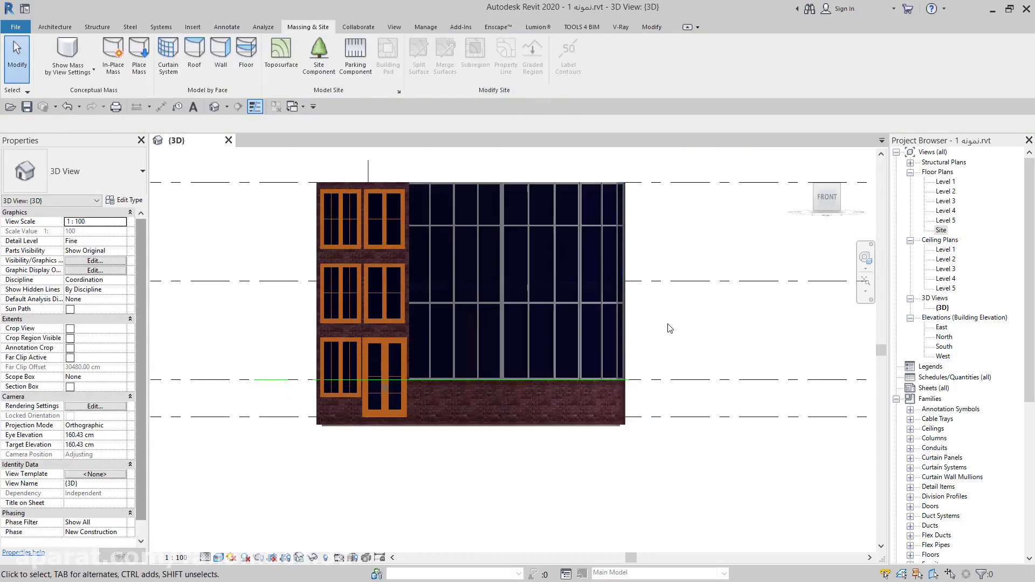
{"action": "middle_click_drag", "start_coordinate": [690, 339], "coordinate": [706, 377], "text": "shift"}
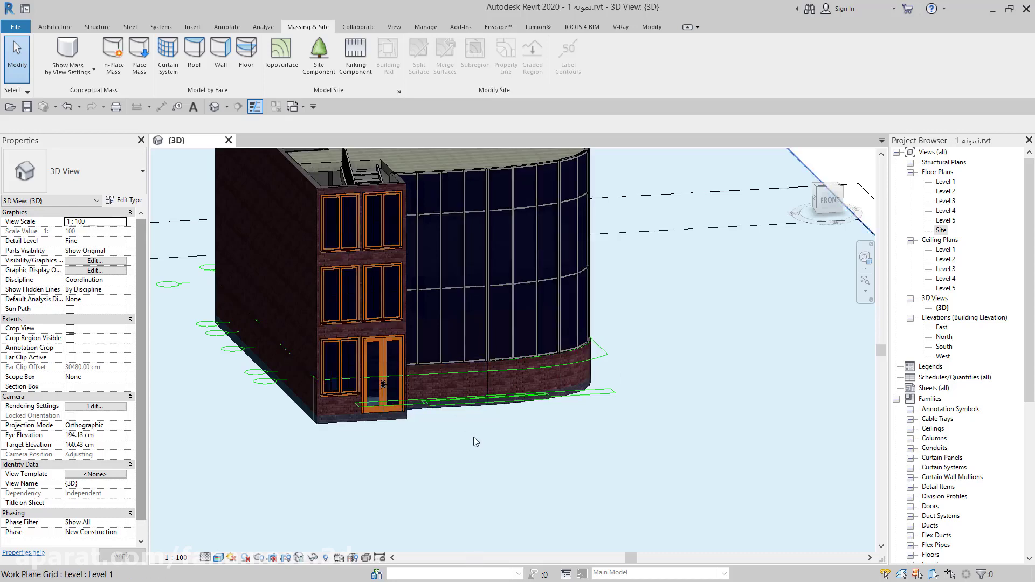
{"action": "left_click", "coordinate": [475, 409]}
{"action": "middle_click_drag", "start_coordinate": [474, 420], "coordinate": [439, 439], "text": "shift"}
{"action": "scroll", "coordinate": [420, 435], "scroll_direction": "up", "scroll_amount": 3}
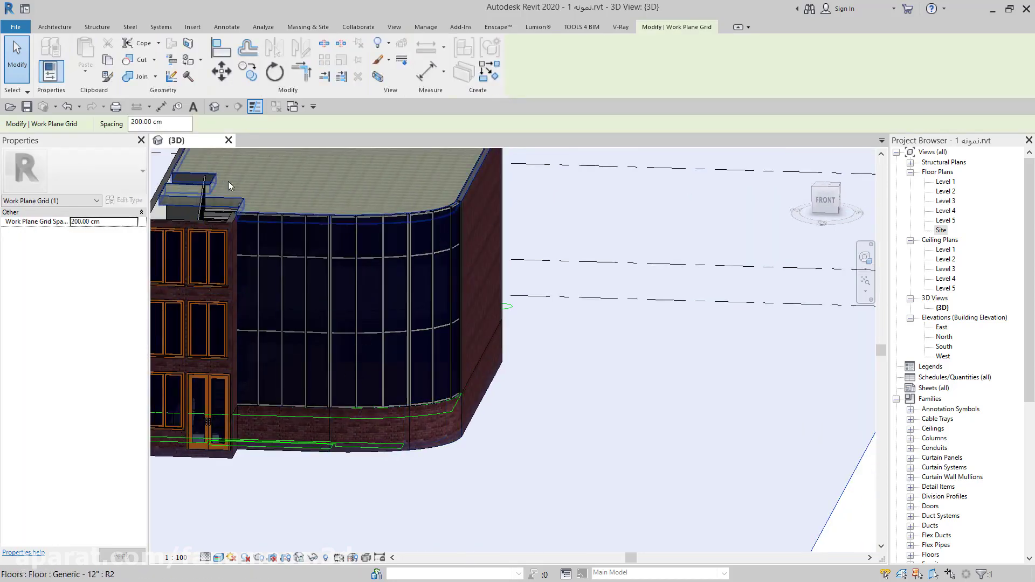
{"action": "middle_click_drag", "start_coordinate": [353, 341], "coordinate": [597, 352]}
{"action": "key", "text": "Escape"}
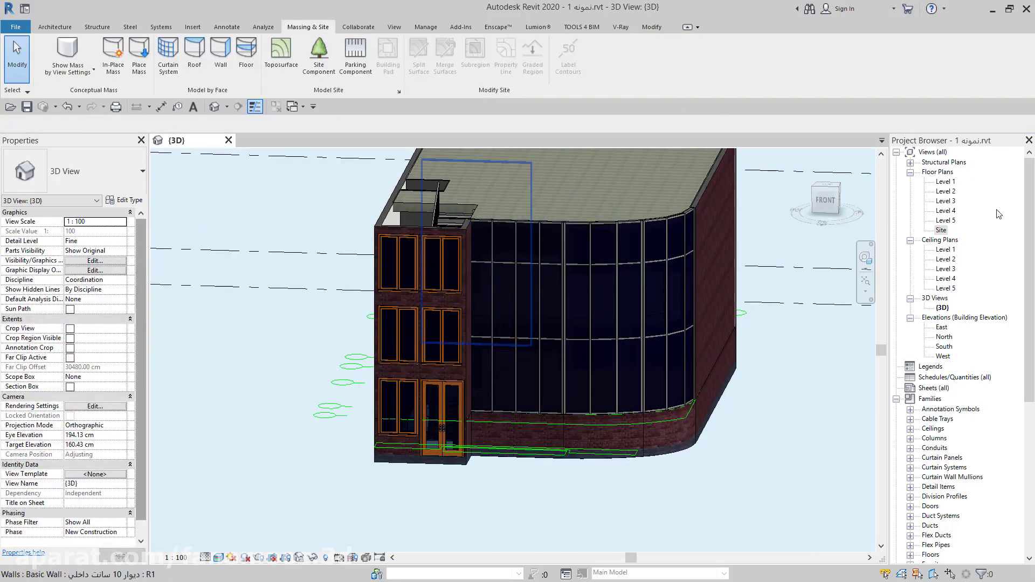
- Open the Site floor plan and zoom in on the building
{"action": "double_click", "coordinate": [941, 230]}
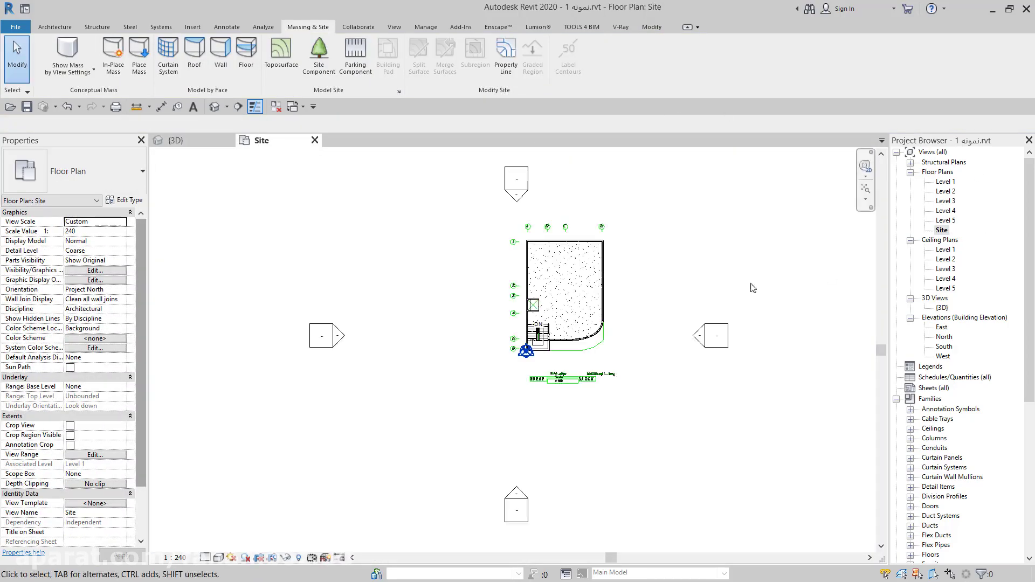
{"action": "scroll", "coordinate": [607, 302], "scroll_direction": "up", "scroll_amount": 2}
{"action": "scroll", "coordinate": [571, 377], "scroll_direction": "up", "scroll_amount": 2}
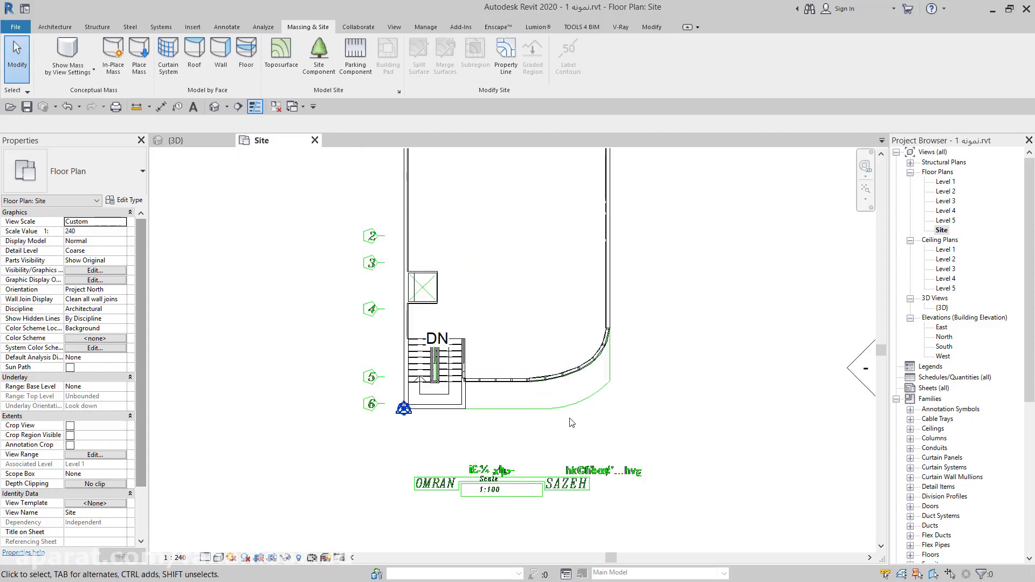
{"action": "scroll", "coordinate": [588, 406], "scroll_direction": "up", "scroll_amount": 1}
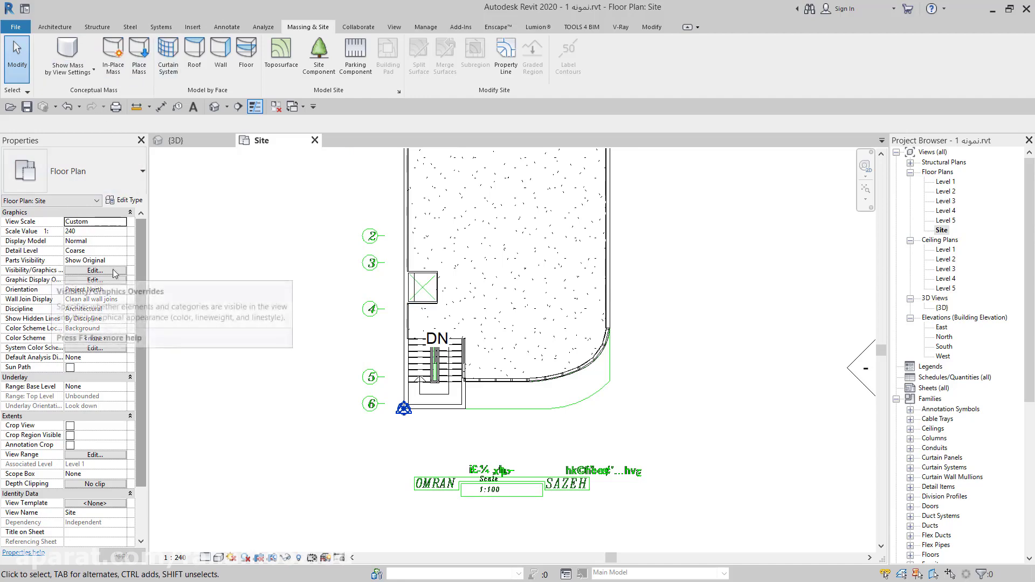
- Hide the imported g.dwg category in the Site plan's Visibility/Graphics settings
{"action": "left_click", "coordinate": [95, 270]}
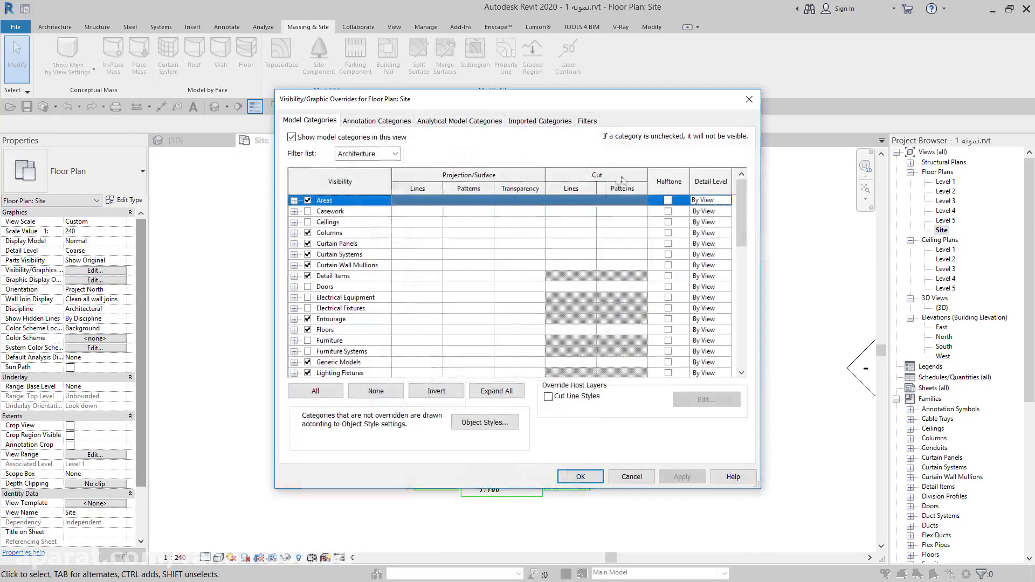
{"action": "left_click", "coordinate": [536, 124]}
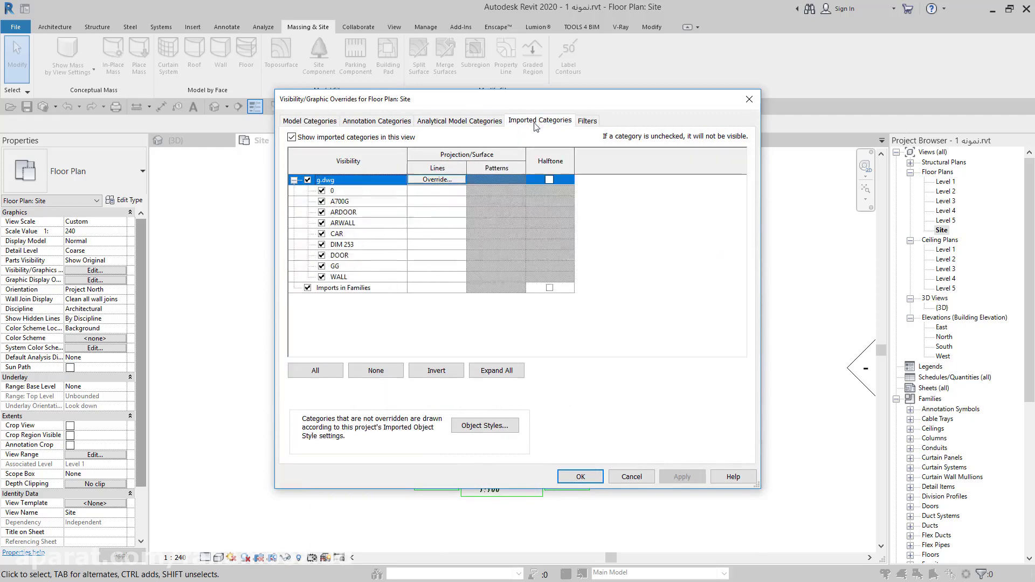
{"action": "left_click", "coordinate": [308, 180]}
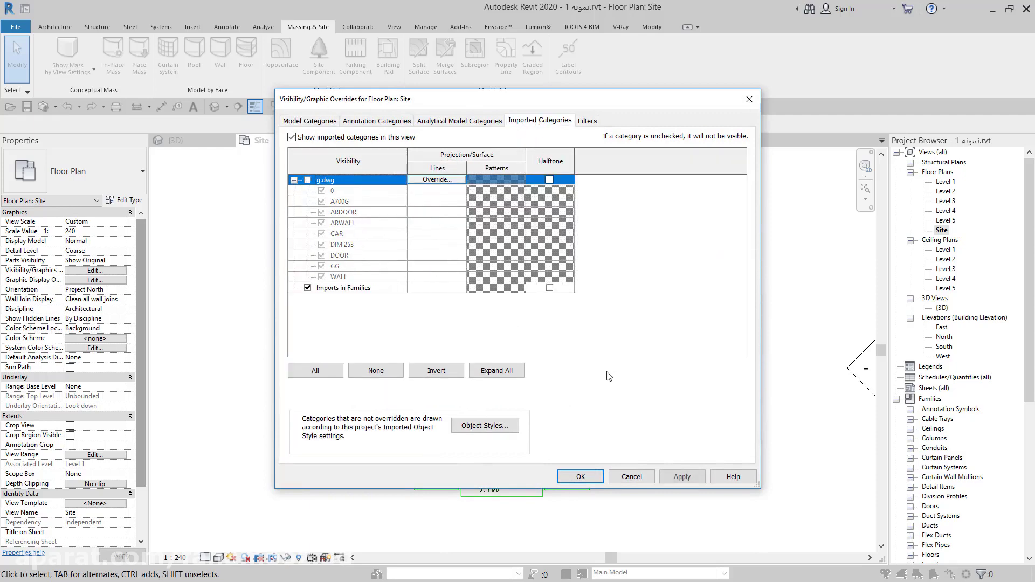
{"action": "left_click", "coordinate": [585, 477]}
{"action": "scroll", "coordinate": [598, 309], "scroll_direction": "down", "scroll_amount": 2}
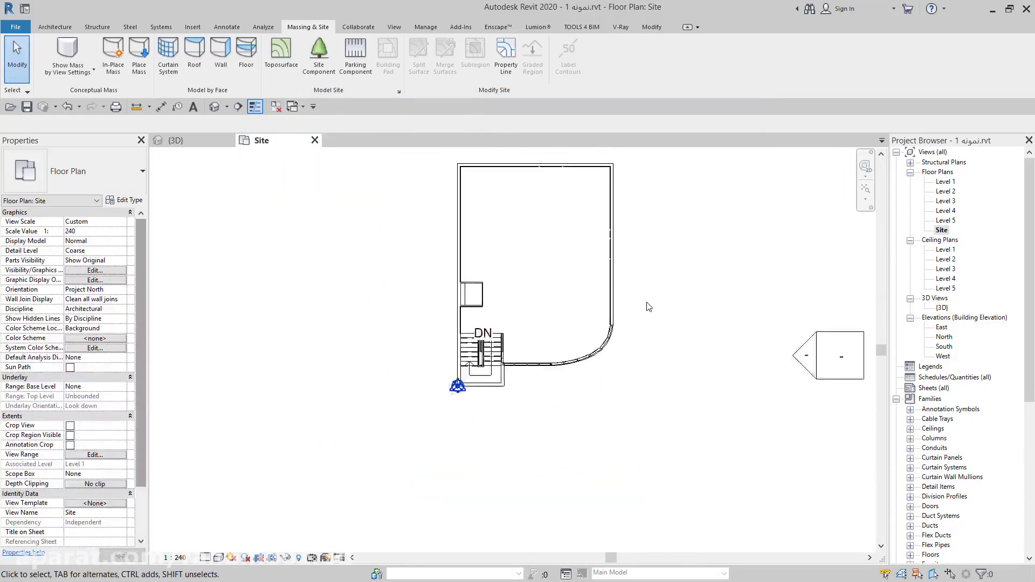
{"action": "scroll", "coordinate": [658, 334], "scroll_direction": "down", "scroll_amount": 1}
{"action": "scroll", "coordinate": [668, 326], "scroll_direction": "down", "scroll_amount": 2}
{"action": "scroll", "coordinate": [668, 326], "scroll_direction": "down", "scroll_amount": 2}
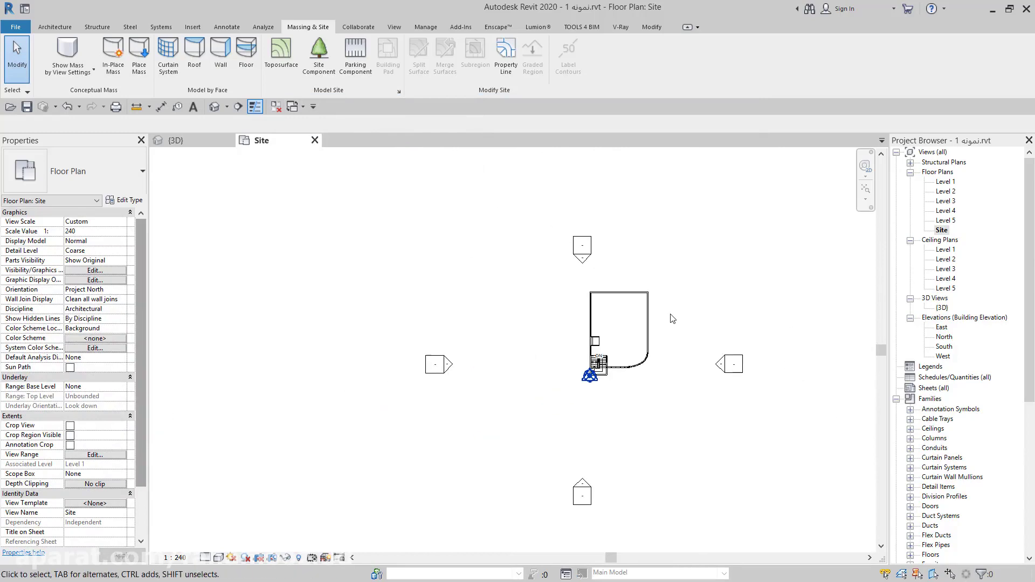
{"action": "scroll", "coordinate": [674, 320], "scroll_direction": "down", "scroll_amount": 1}
{"action": "middle_click_drag", "start_coordinate": [726, 309], "coordinate": [539, 297]}
{"action": "scroll", "coordinate": [527, 273], "scroll_direction": "down", "scroll_amount": 1}
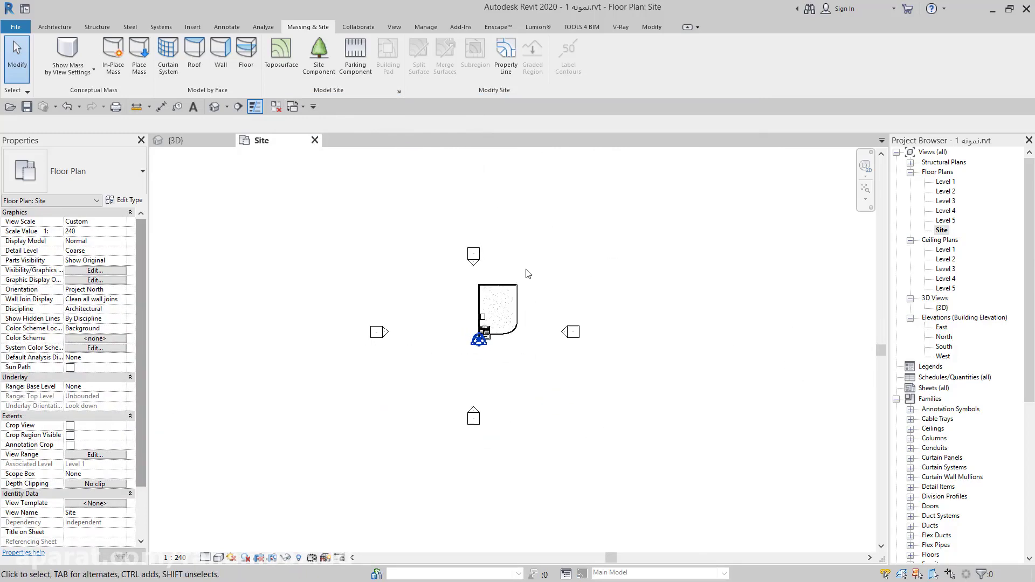
- Create a flat 0.00 cm toposurface by placing corner points around the building
{"action": "left_click", "coordinate": [283, 81]}
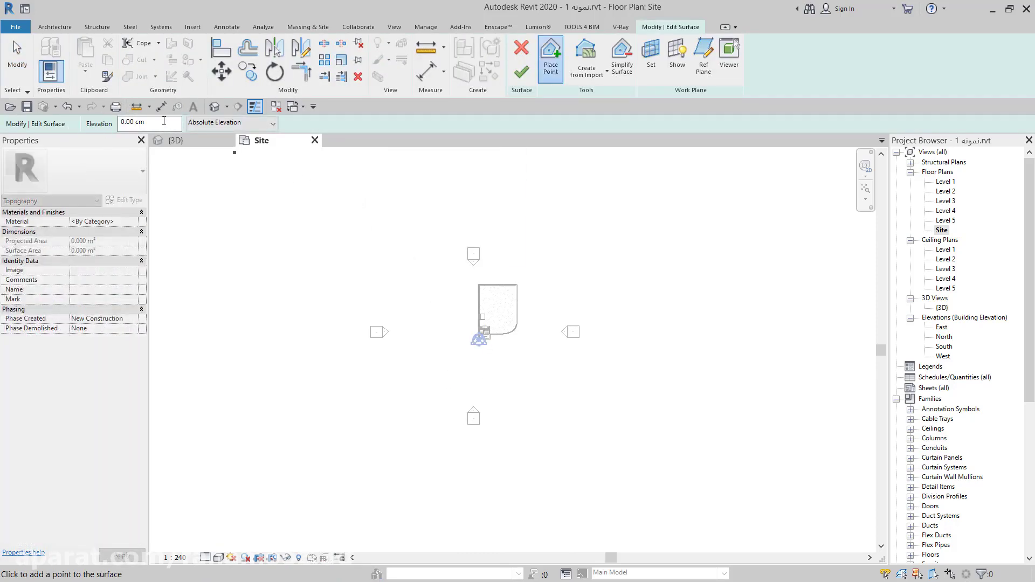
{"action": "left_click", "coordinate": [316, 197]}
{"action": "left_click", "coordinate": [752, 495]}
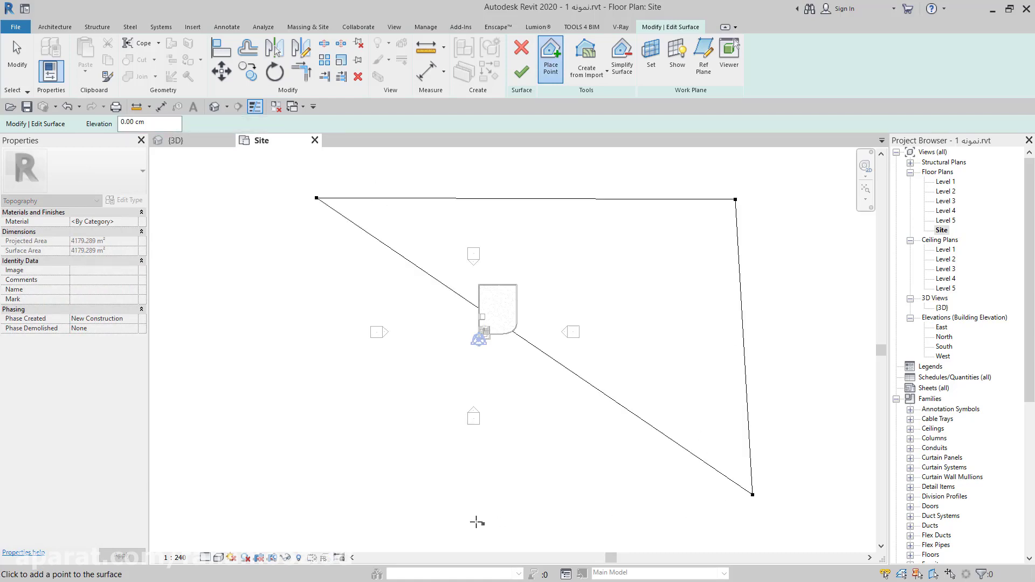
{"action": "left_click", "coordinate": [298, 499]}
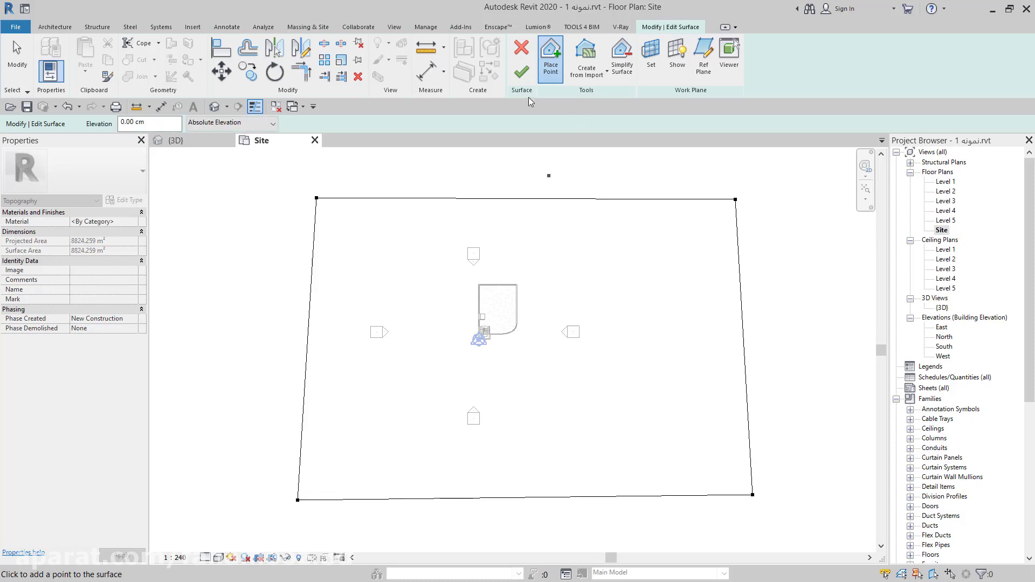
{"action": "left_click", "coordinate": [523, 74]}
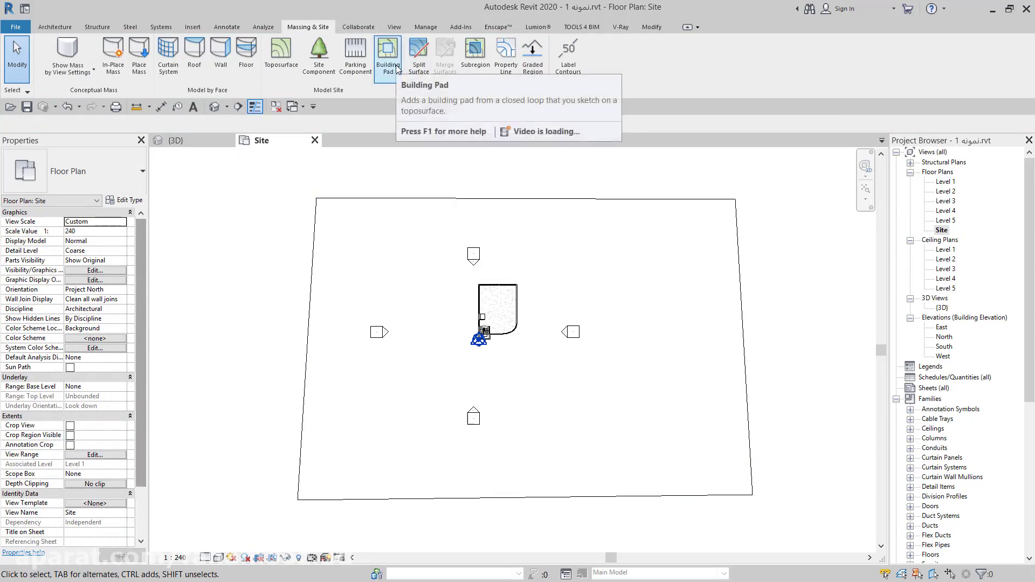
- Start a building pad and pick the top, right and curved corner walls as boundary
{"action": "left_click", "coordinate": [388, 52]}
{"action": "scroll", "coordinate": [495, 295], "scroll_direction": "up", "scroll_amount": 5}
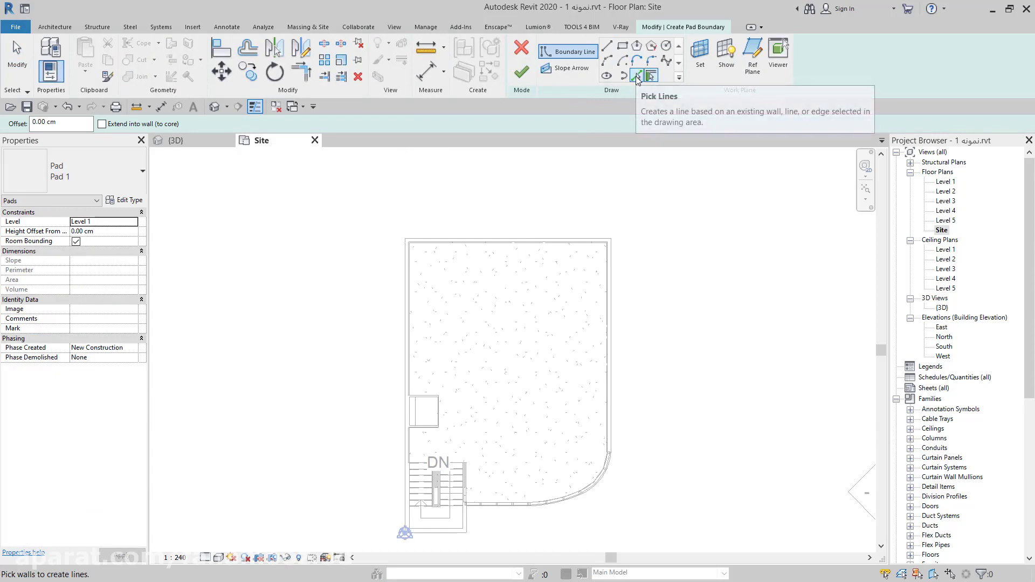
{"action": "left_click", "coordinate": [636, 77]}
{"action": "scroll", "coordinate": [534, 237], "scroll_direction": "up", "scroll_amount": 1}
{"action": "left_click", "coordinate": [535, 236]}
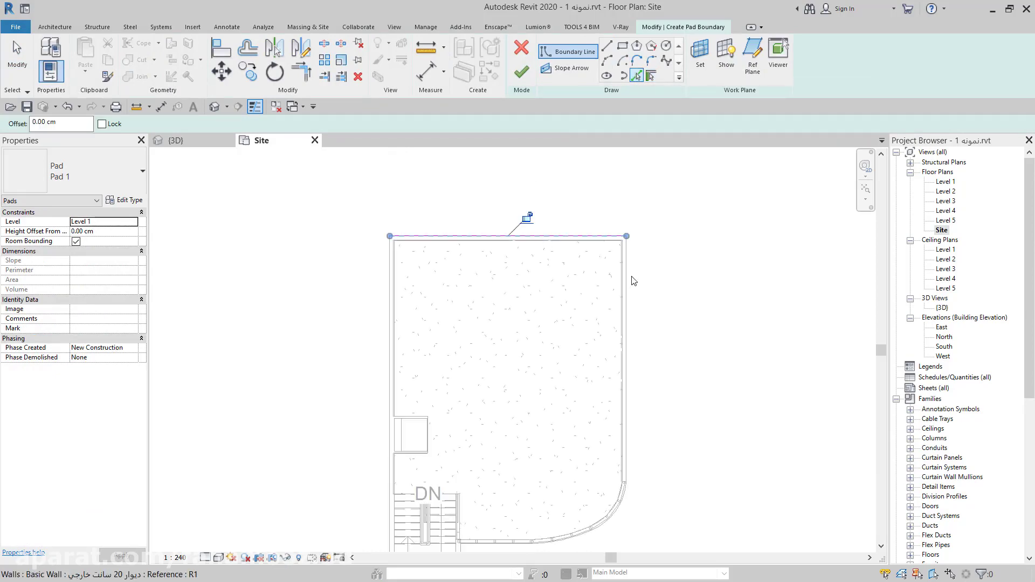
{"action": "left_click", "coordinate": [625, 314]}
{"action": "middle_click_drag", "start_coordinate": [571, 550], "coordinate": [631, 278]}
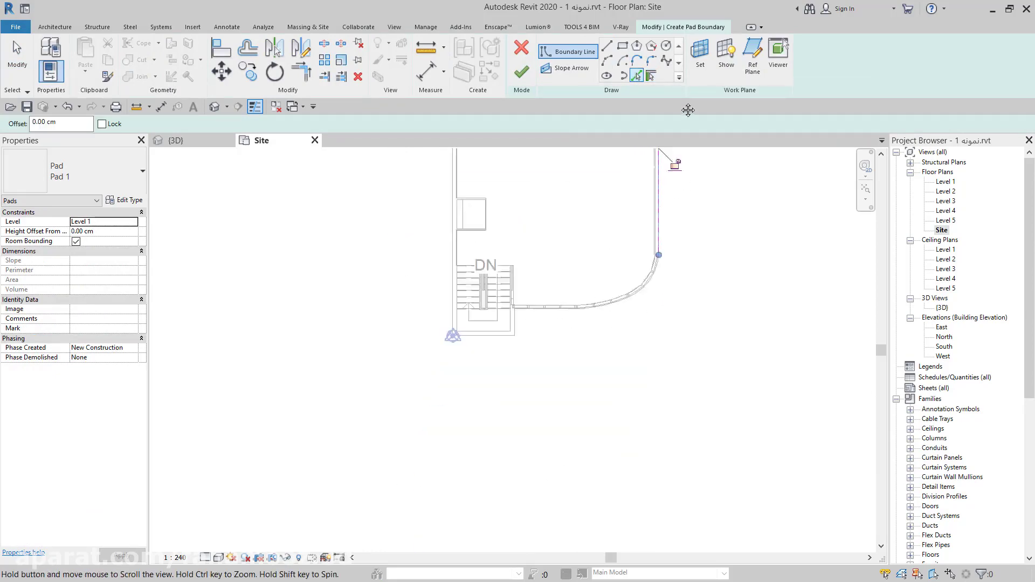
{"action": "scroll", "coordinate": [644, 247], "scroll_direction": "up", "scroll_amount": 4}
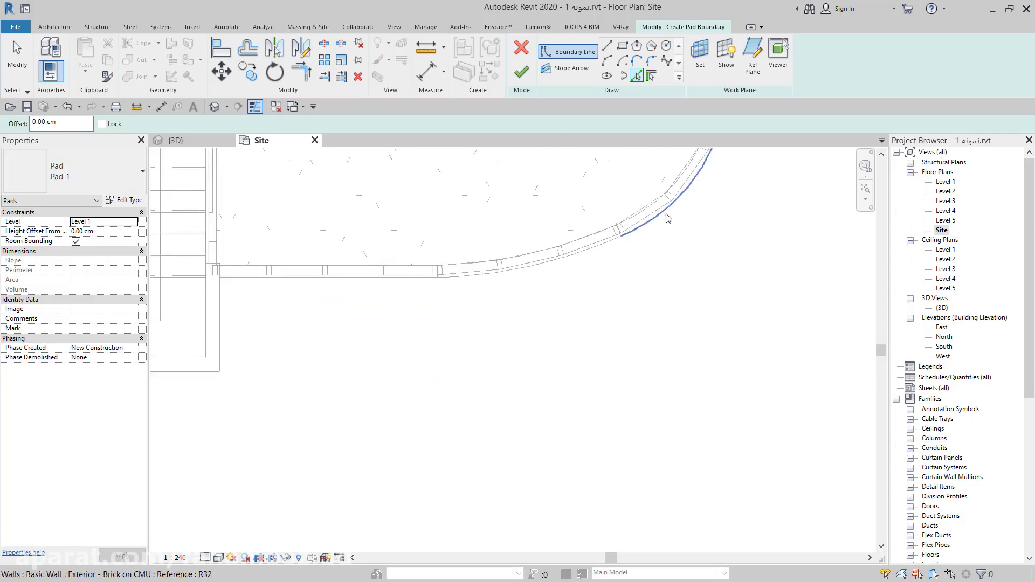
{"action": "left_click", "coordinate": [670, 223]}
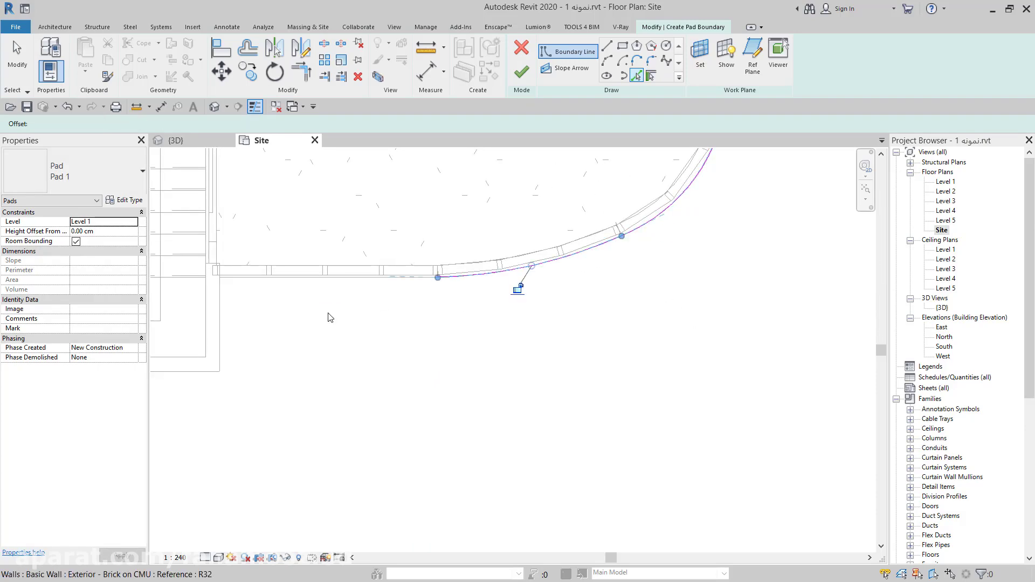
- Pick the bottom, stair and left walls, then trim the boundary lines into a closed corner
{"action": "left_click", "coordinate": [354, 286]}
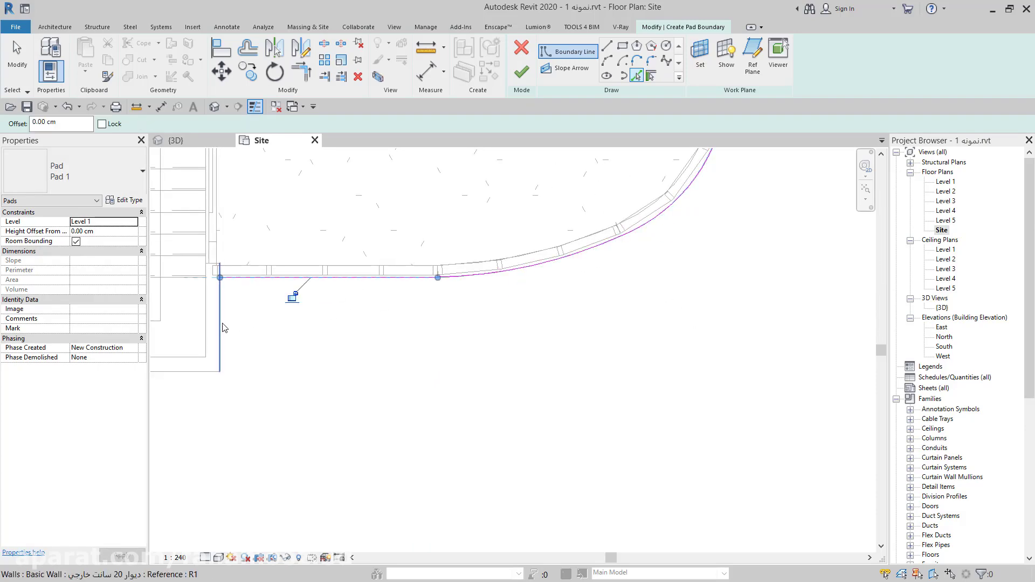
{"action": "left_click", "coordinate": [178, 377]}
{"action": "middle_click_drag", "start_coordinate": [179, 377], "coordinate": [501, 376]}
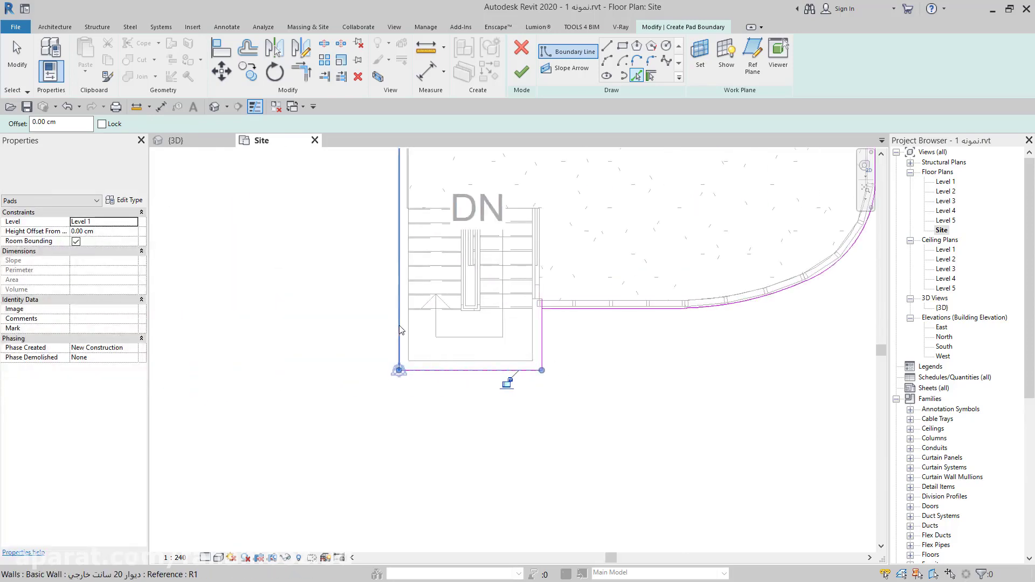
{"action": "left_click", "coordinate": [400, 330]}
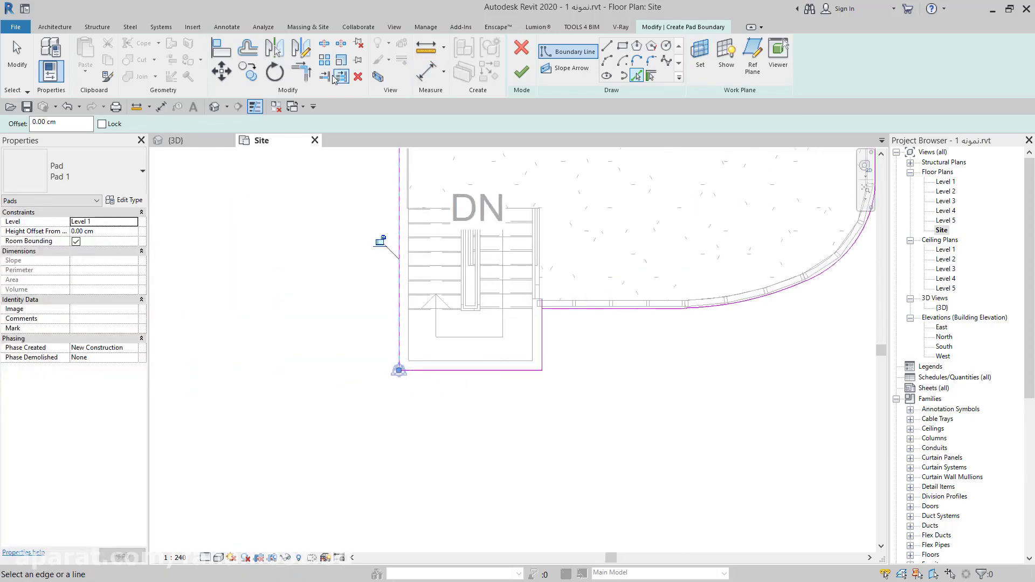
{"action": "left_click", "coordinate": [307, 80]}
{"action": "left_click", "coordinate": [542, 326]}
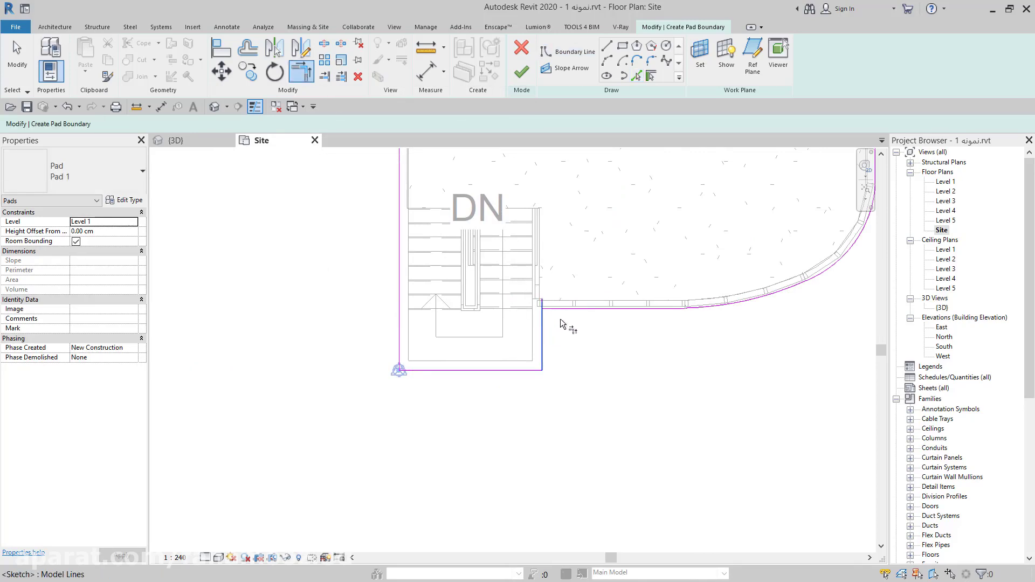
{"action": "left_click", "coordinate": [565, 311]}
{"action": "scroll", "coordinate": [607, 334], "scroll_direction": "down", "scroll_amount": 2}
{"action": "scroll", "coordinate": [422, 460], "scroll_direction": "down", "scroll_amount": 2}
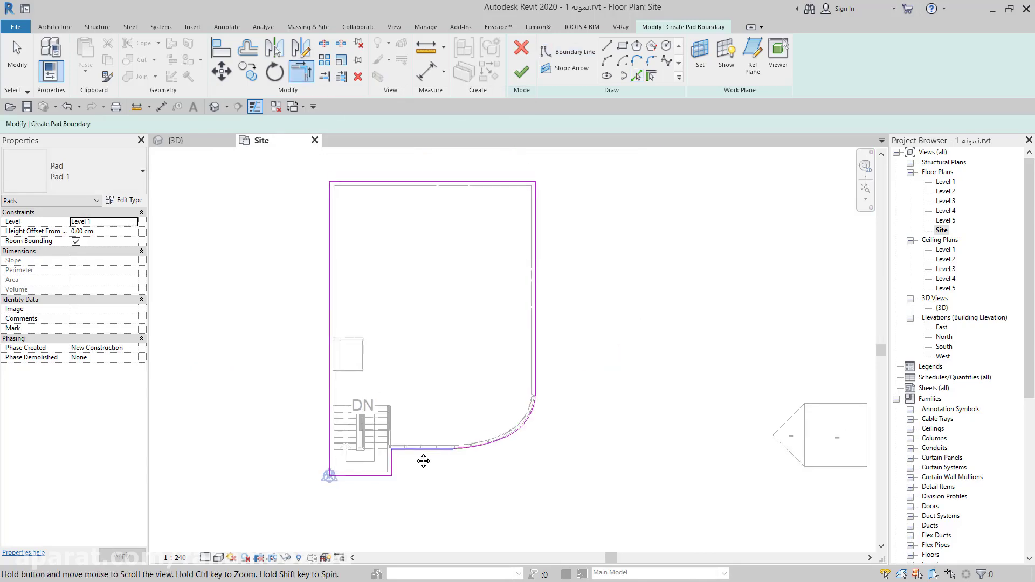
- Finish the building pad, creating Pad 1 of about 131.683 m²
{"action": "left_click", "coordinate": [521, 75]}
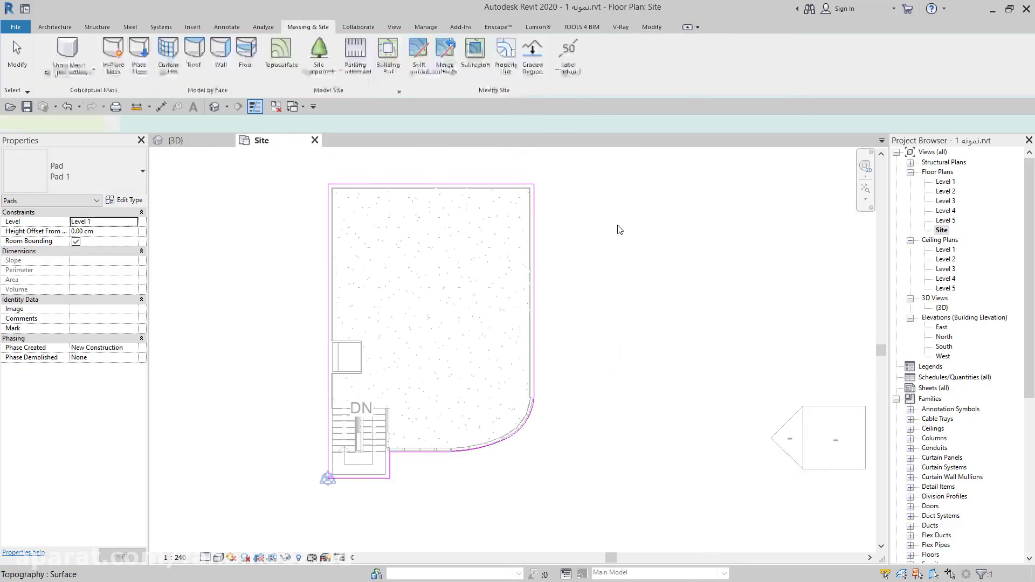
{"action": "scroll", "coordinate": [620, 229], "scroll_direction": "down", "scroll_amount": 2}
{"action": "scroll", "coordinate": [620, 229], "scroll_direction": "down", "scroll_amount": 1}
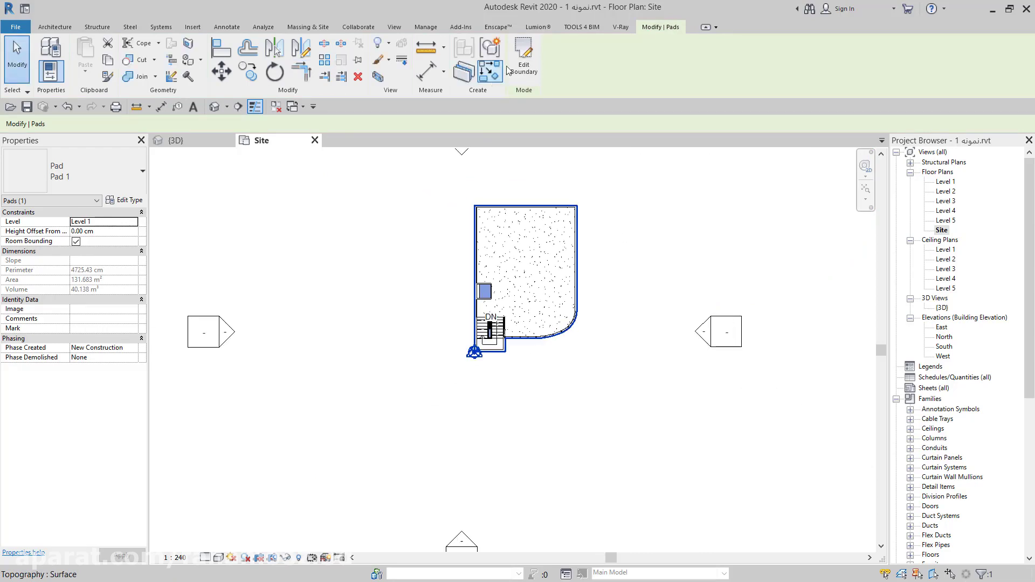
- In the 3D view, orbit above and beneath the site to inspect the pad in the toposurface
{"action": "left_click", "coordinate": [204, 141]}
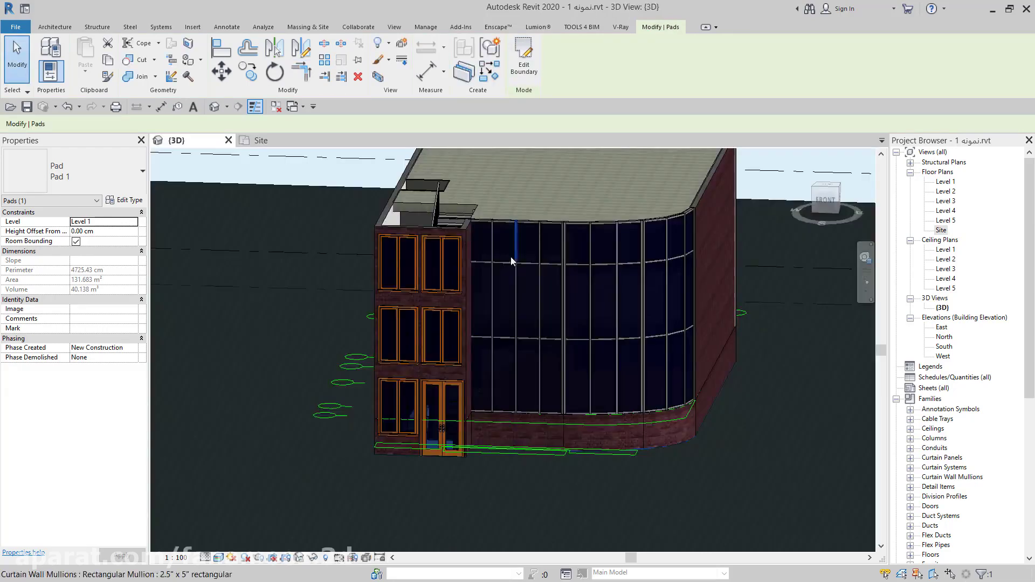
{"action": "scroll", "coordinate": [509, 256], "scroll_direction": "down", "scroll_amount": 2}
{"action": "middle_click_drag", "start_coordinate": [567, 333], "coordinate": [631, 382], "text": "shift"}
{"action": "scroll", "coordinate": [655, 356], "scroll_direction": "down", "scroll_amount": 2}
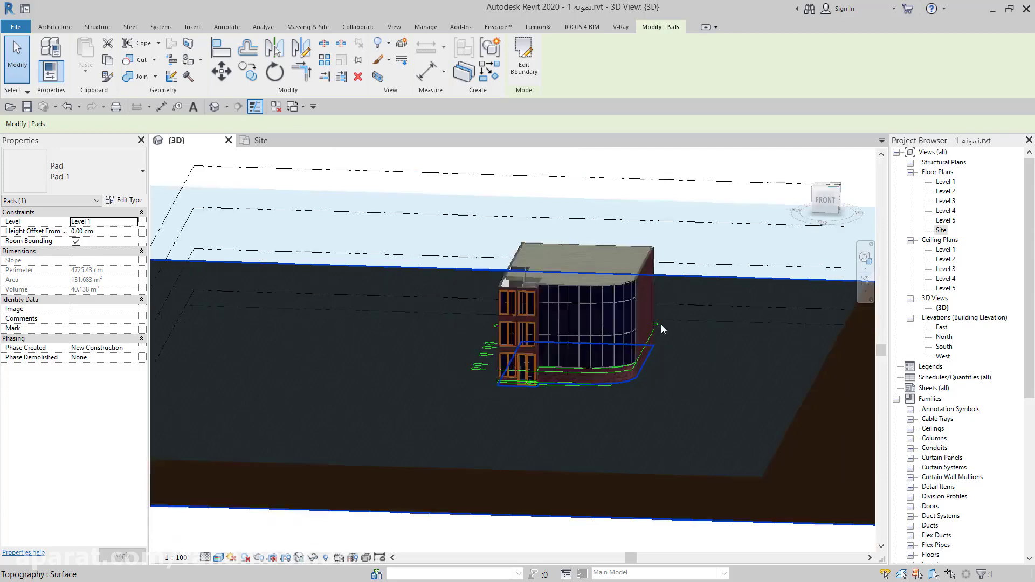
{"action": "scroll", "coordinate": [661, 324], "scroll_direction": "down", "scroll_amount": 2}
{"action": "left_click", "coordinate": [739, 209]}
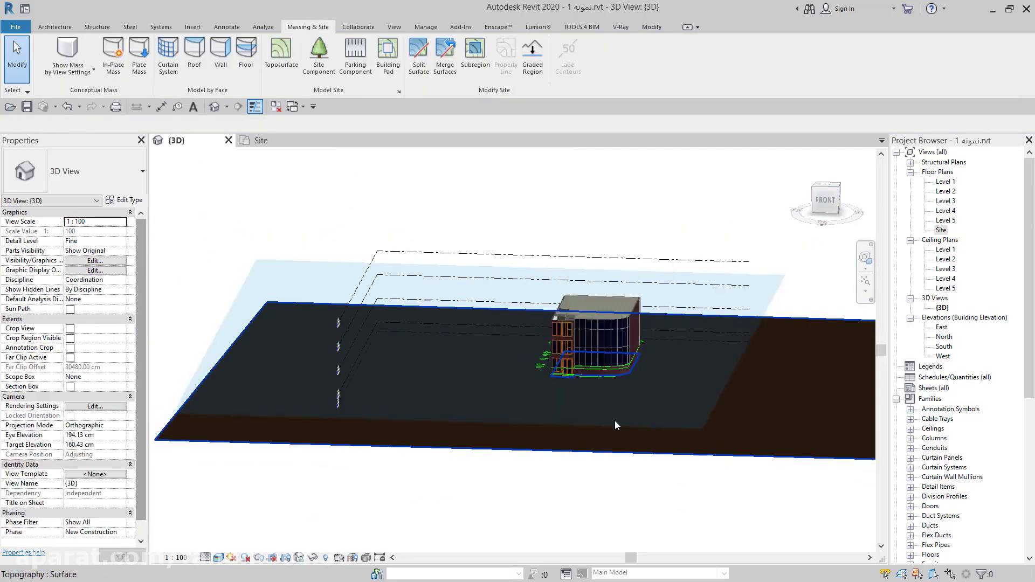
{"action": "mouse_move", "coordinate": [738, 209]}
{"action": "middle_mouse_down", "text": "shift"}
{"action": "mouse_move", "coordinate": [555, 329]}
{"action": "mouse_move", "coordinate": [555, 309]}
{"action": "middle_mouse_up", "text": "shift"}
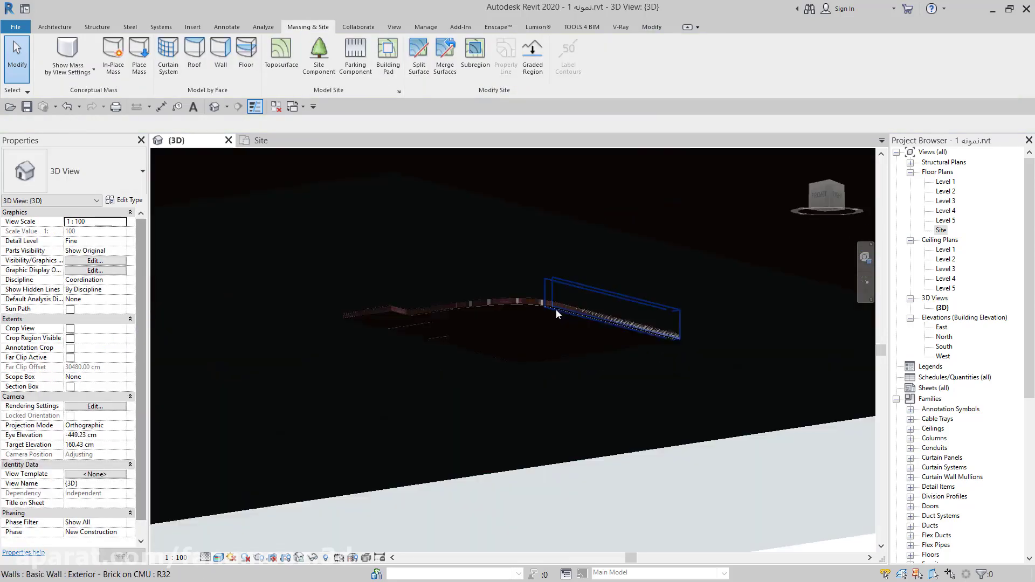
{"action": "scroll", "coordinate": [555, 309], "scroll_direction": "up", "scroll_amount": 5}
{"action": "middle_click_drag", "start_coordinate": [472, 339], "coordinate": [568, 240], "text": "shift"}
{"action": "scroll", "coordinate": [561, 280], "scroll_direction": "down", "scroll_amount": 3}
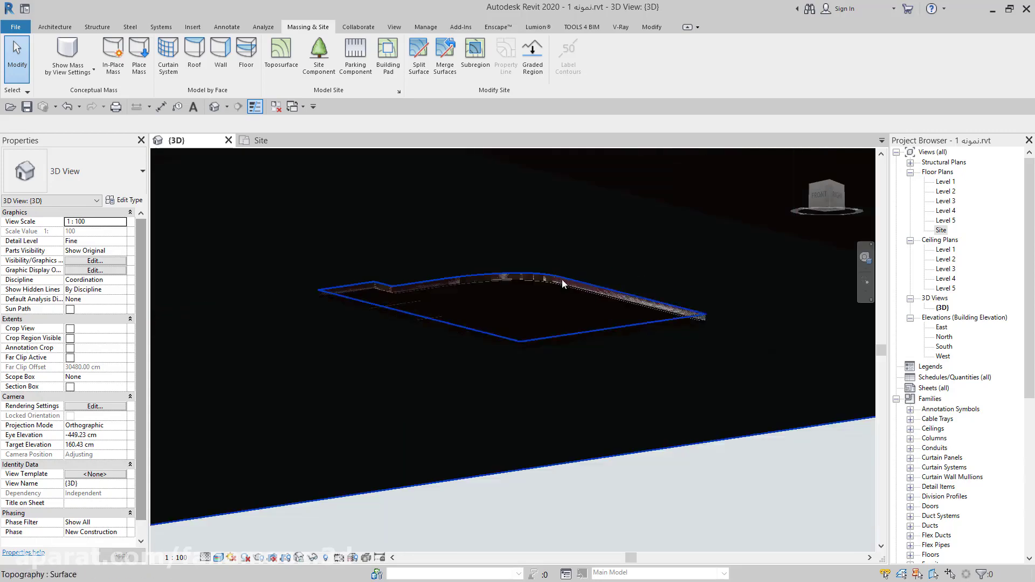
{"action": "mouse_move", "coordinate": [562, 279]}
{"action": "middle_mouse_down", "text": "shift"}
{"action": "mouse_move", "coordinate": [607, 410]}
{"action": "mouse_move", "coordinate": [473, 391]}
{"action": "mouse_move", "coordinate": [485, 416]}
{"action": "mouse_move", "coordinate": [539, 377]}
{"action": "middle_mouse_up", "text": "shift"}
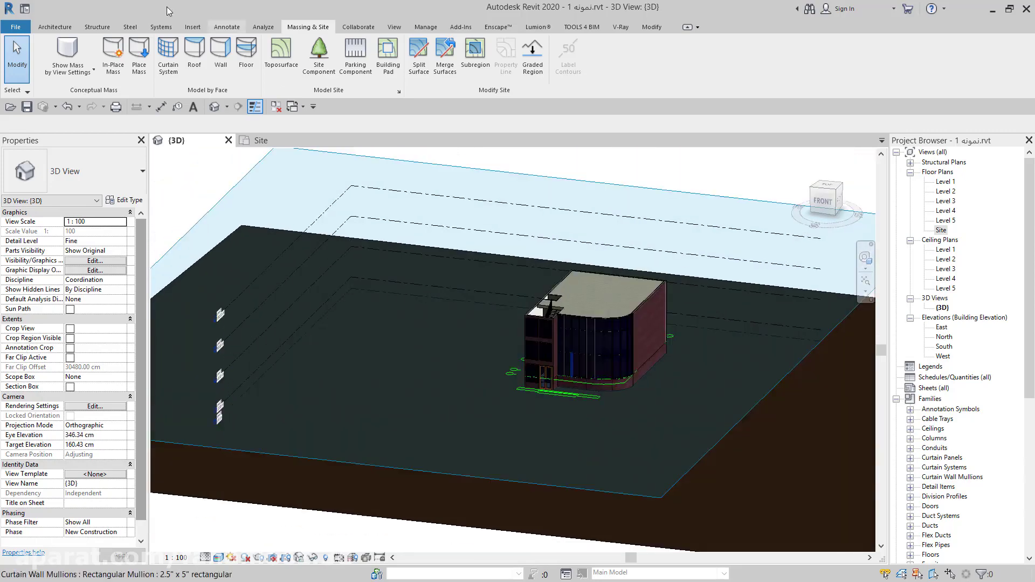
- Hide the imported g.dwg category in the 3D view's Visibility/Graphics settings
{"action": "left_click", "coordinate": [95, 260]}
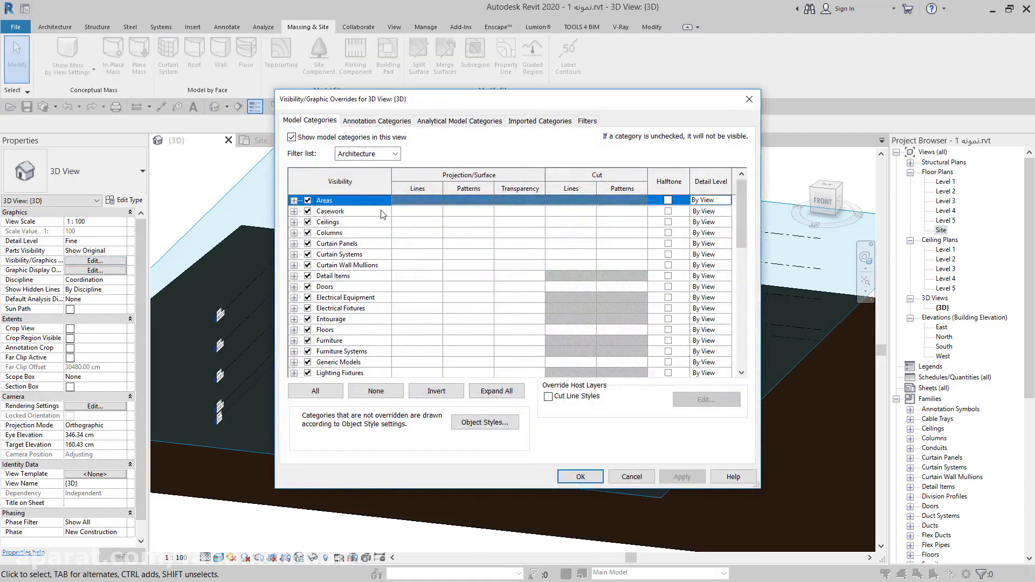
{"action": "left_click", "coordinate": [532, 124]}
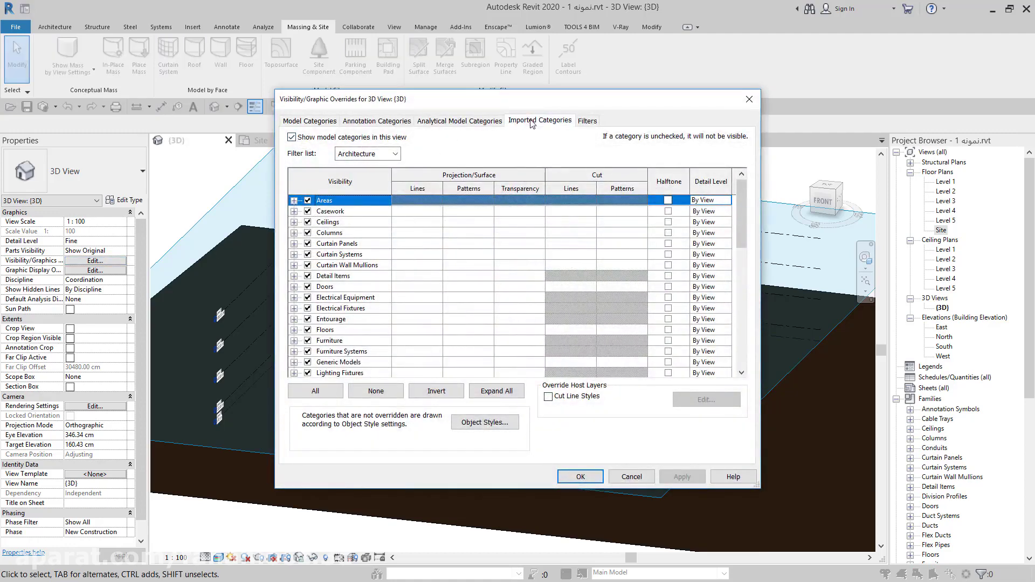
{"action": "left_click", "coordinate": [307, 180]}
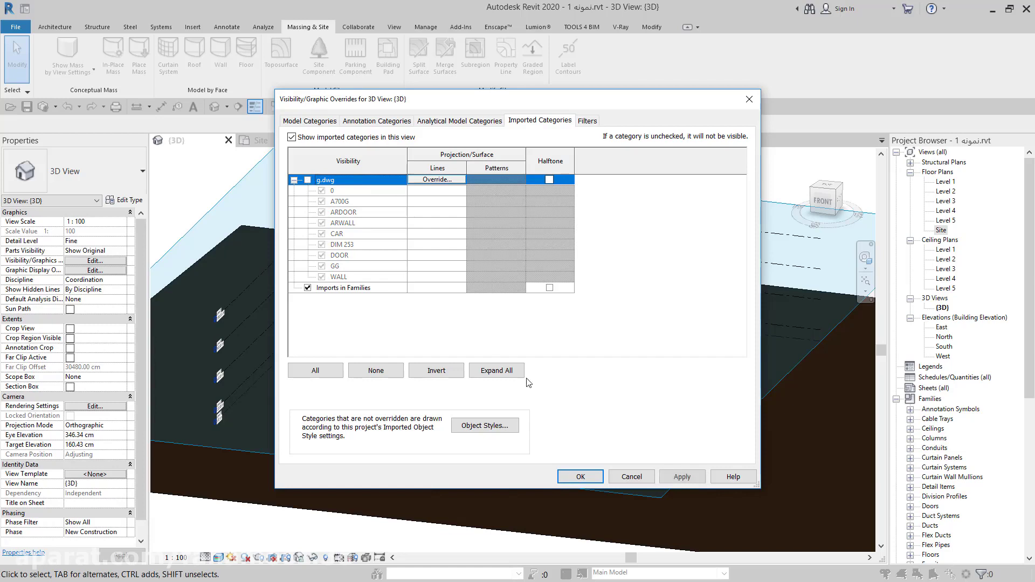
{"action": "left_click", "coordinate": [581, 478]}
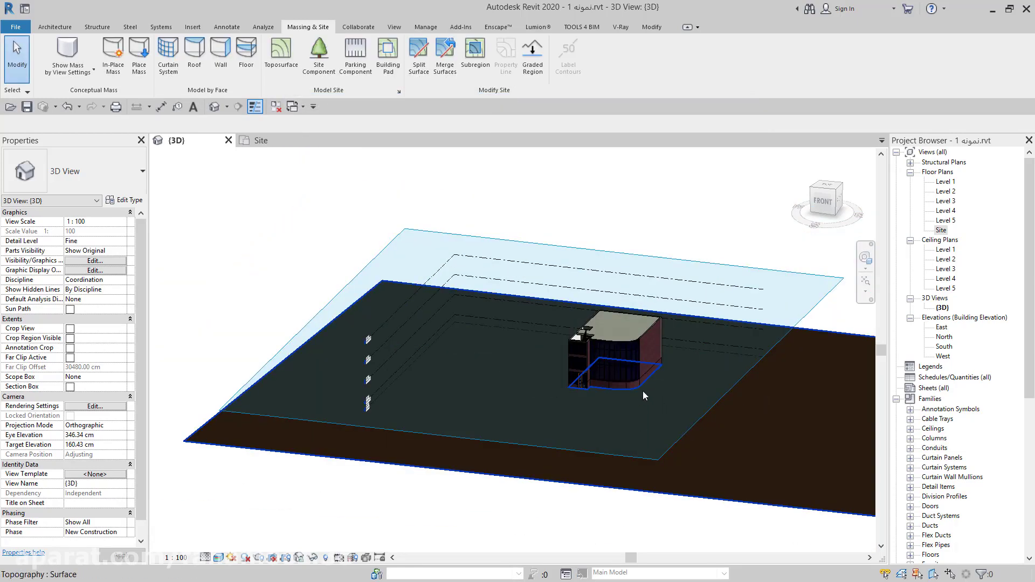
{"action": "scroll", "coordinate": [643, 392], "scroll_direction": "up", "scroll_amount": 2}
{"action": "scroll", "coordinate": [660, 375], "scroll_direction": "up", "scroll_amount": 2}
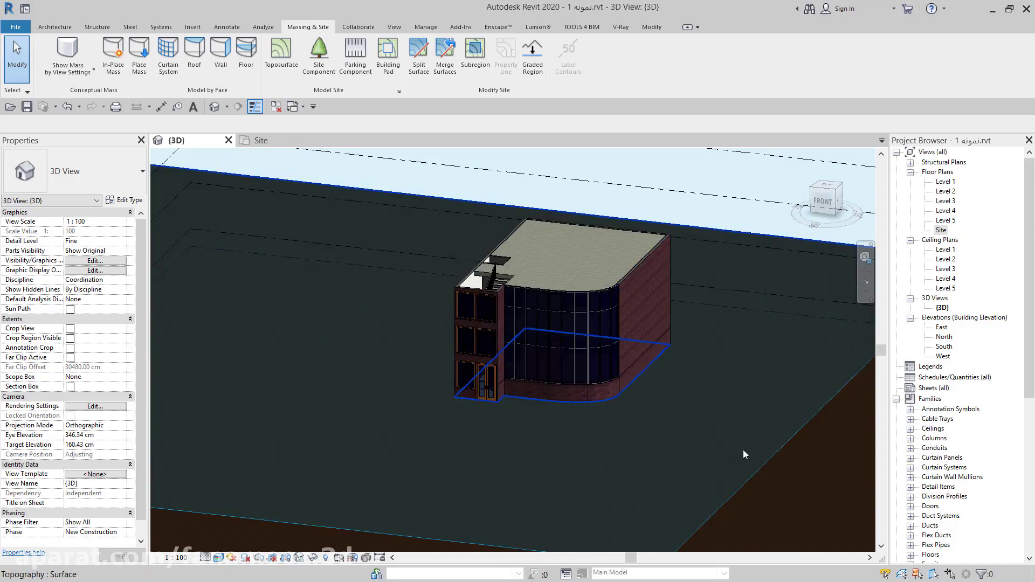
{"action": "scroll", "coordinate": [755, 448], "scroll_direction": "down", "scroll_amount": 2}
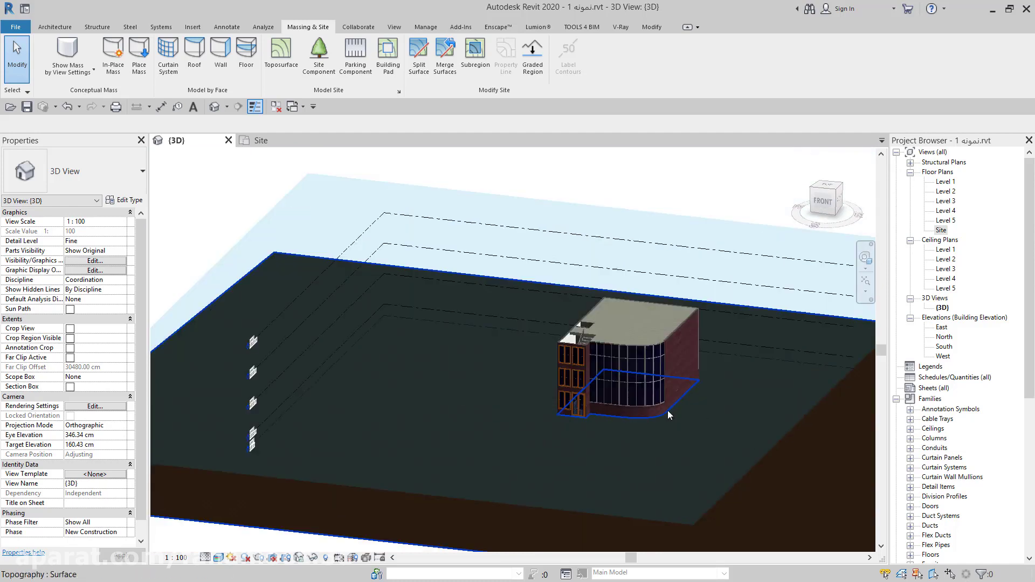
{"action": "left_click", "coordinate": [785, 490]}
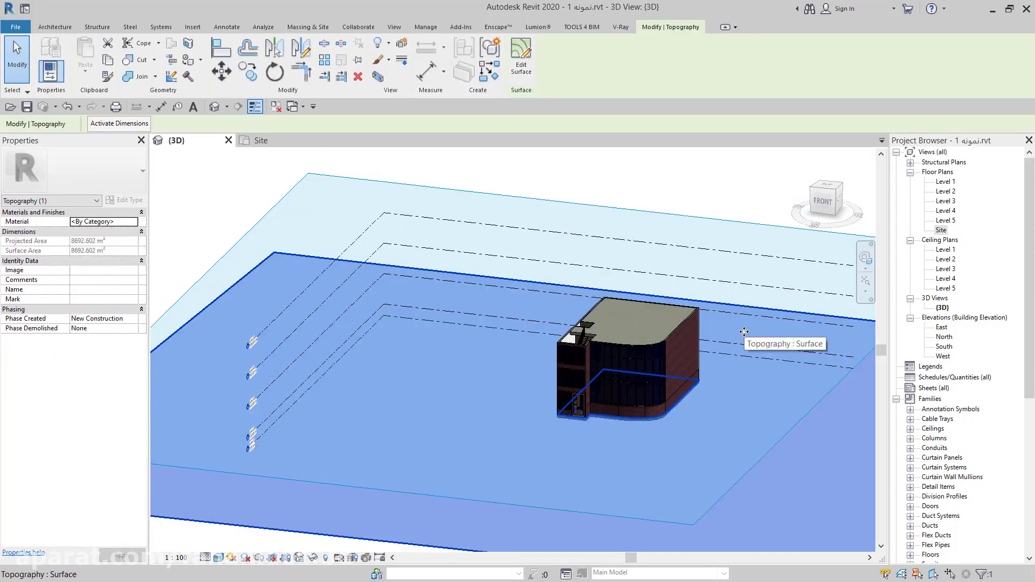
{"action": "key", "text": "Escape"}
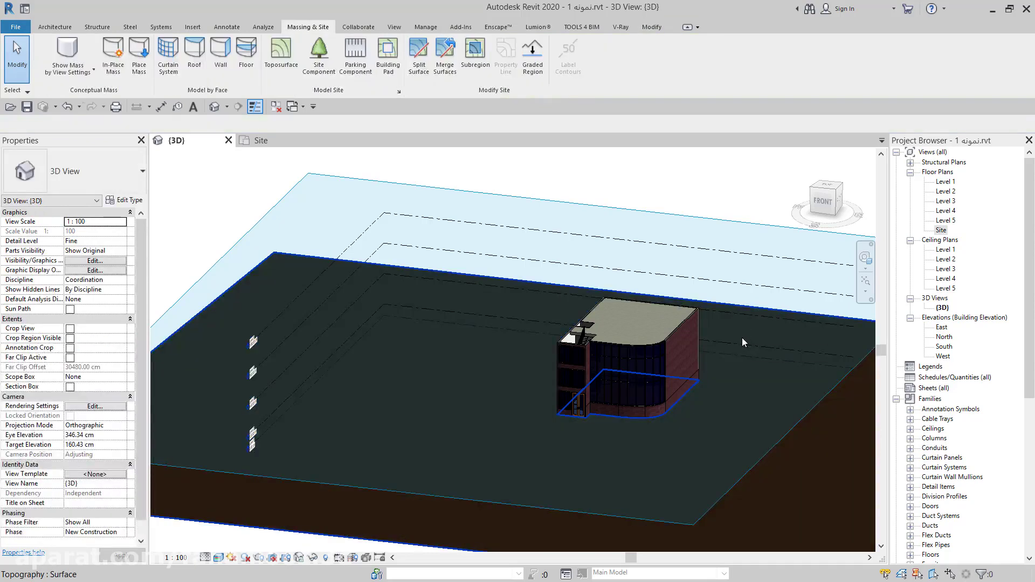
{"action": "scroll", "coordinate": [673, 395], "scroll_direction": "up", "scroll_amount": 4}
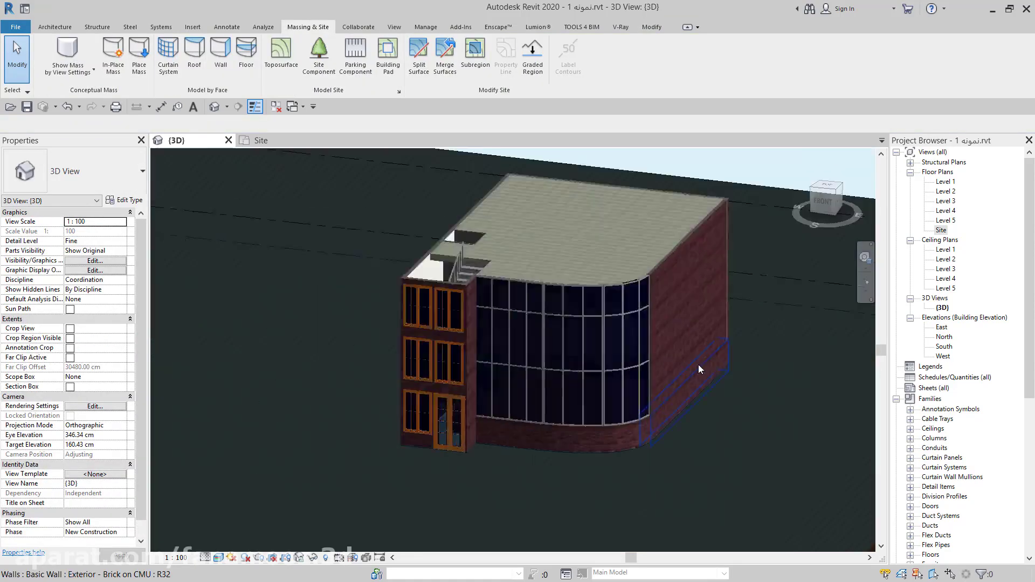
{"action": "scroll", "coordinate": [698, 364], "scroll_direction": "up", "scroll_amount": 2}
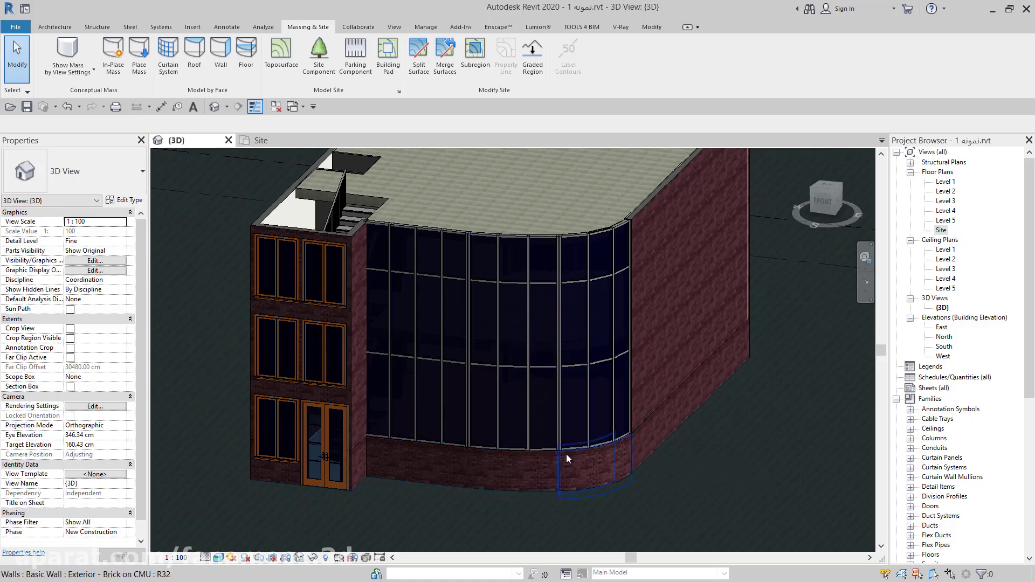
{"action": "scroll", "coordinate": [566, 455], "scroll_direction": "down", "scroll_amount": 2}
{"action": "middle_click_drag", "start_coordinate": [560, 431], "coordinate": [569, 456]}
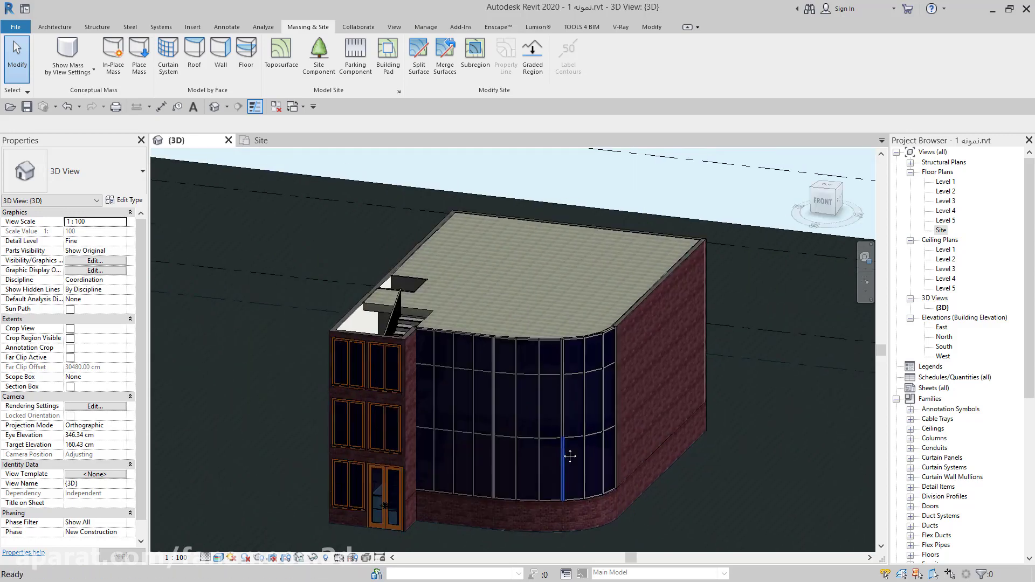